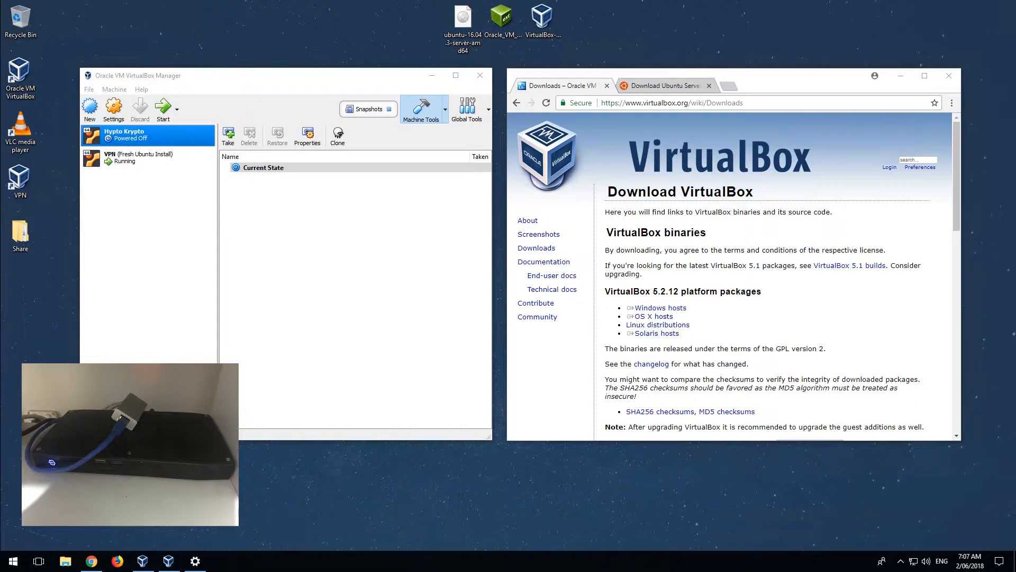
# Examine the VirtualBox download page for the Windows hosts platform package and the Extension Pack.
pyautogui.click(180, 81)
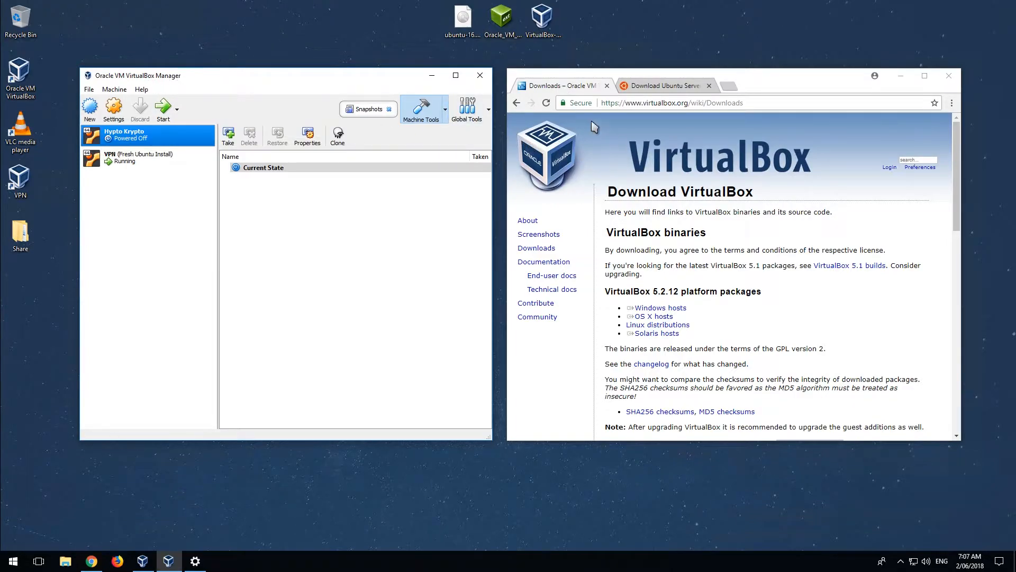
pyautogui.click(609, 101)
pyautogui.click(689, 102)
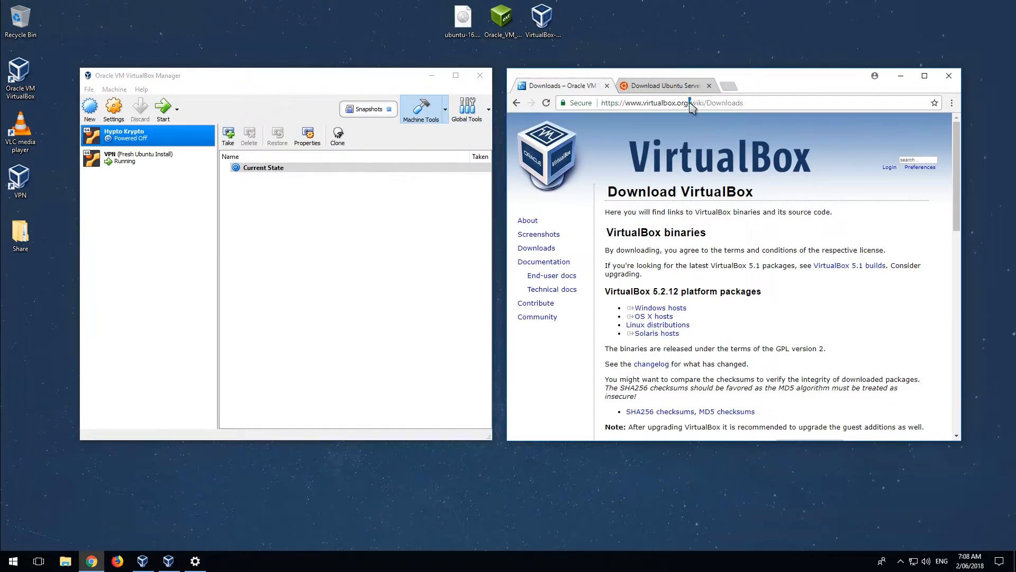
pyautogui.keyDown('shift'); pyautogui.click(644, 104); pyautogui.keyUp('shift')
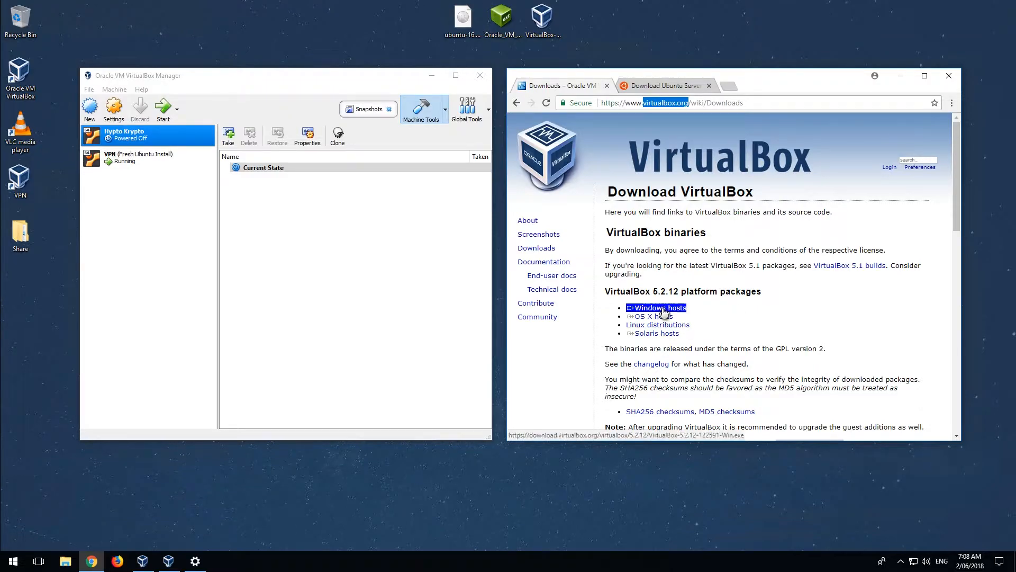
pyautogui.scroll(-1, 765, 332)
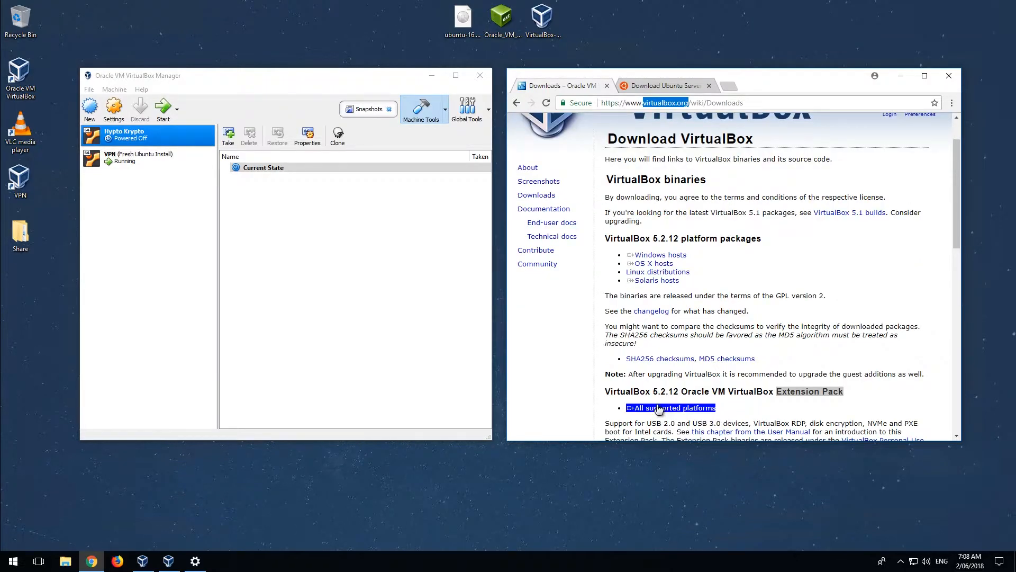
pyautogui.click(783, 394)
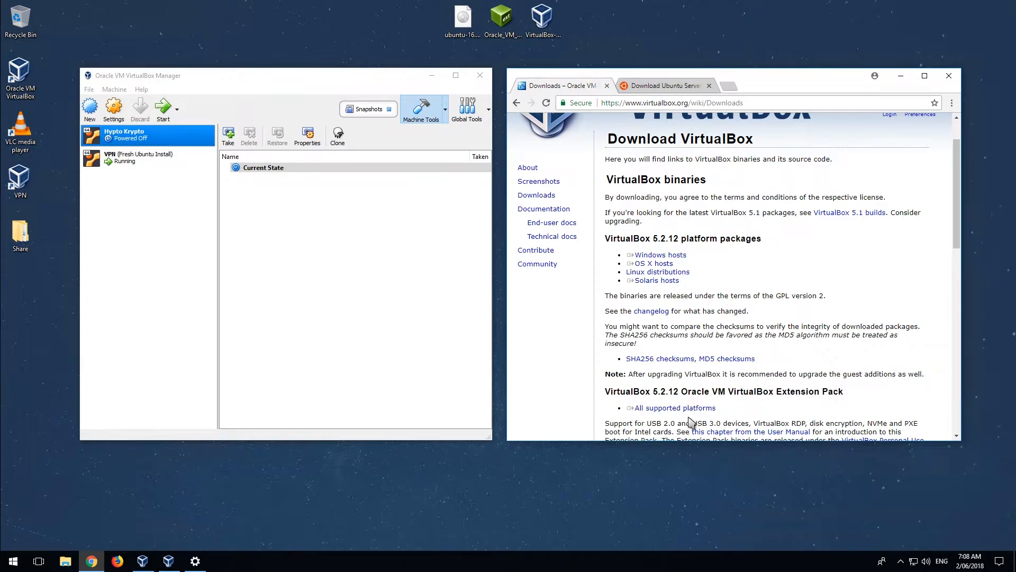
pyautogui.scroll(1, 712, 326)
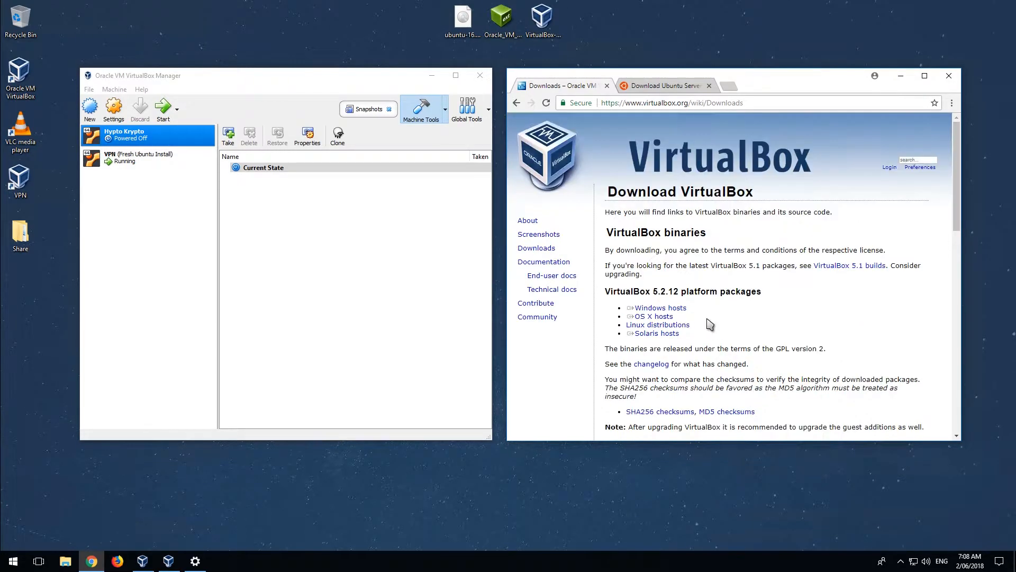
pyautogui.click(683, 311)
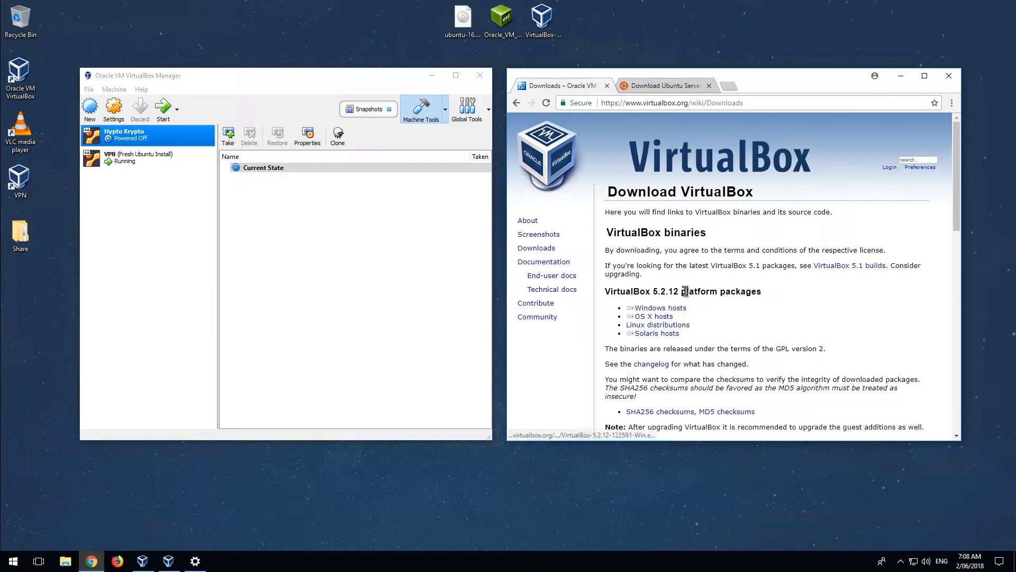
pyautogui.moveTo(683, 291); pyautogui.dragTo(755, 286)
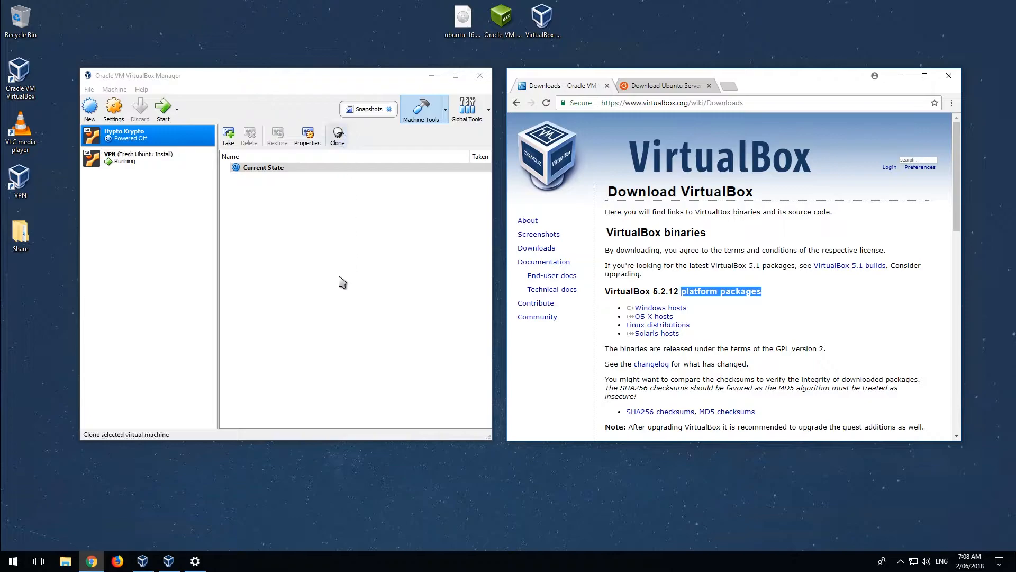
# Move the VirtualBox installer and Extension Pack icons on the desktop away from the Ubuntu server image.
pyautogui.moveTo(539, 17); pyautogui.dragTo(592, 23)
pyautogui.moveTo(519, 19); pyautogui.dragTo(558, 21)
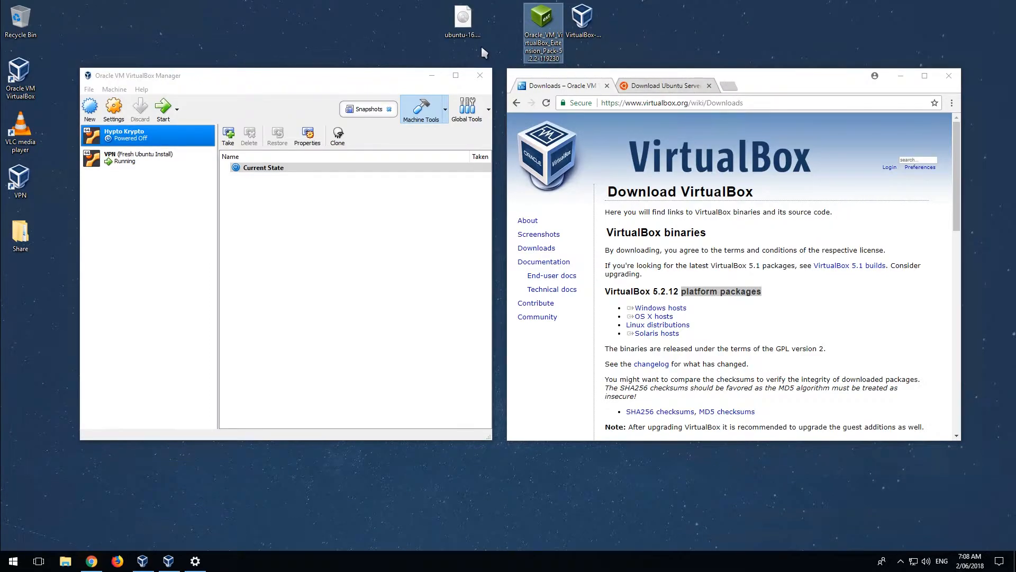
pyautogui.click(461, 20)
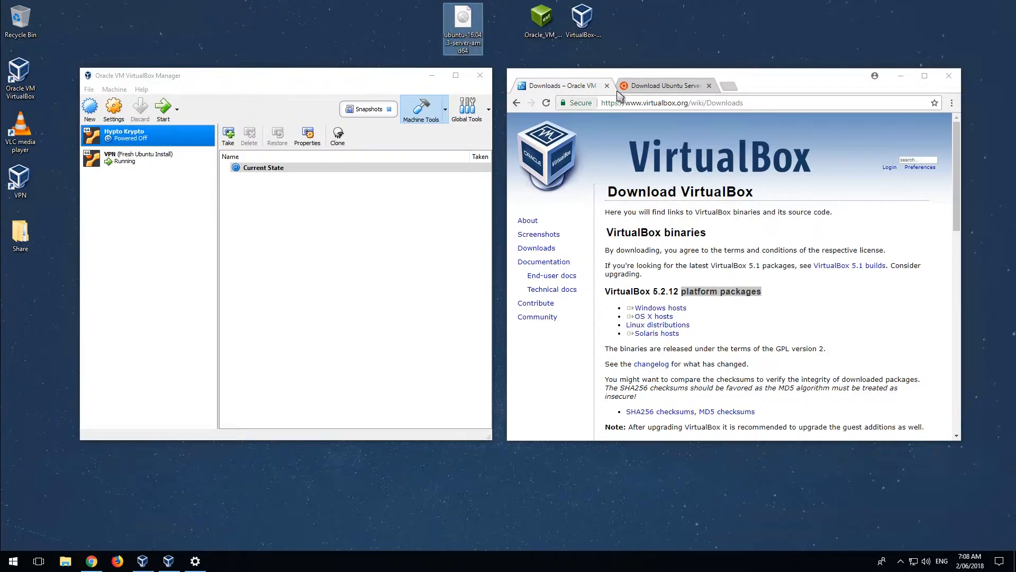
# Examine the Ubuntu Server download page, including its web address and the download offered for Ubuntu Server 18.04 LTS.
pyautogui.click(662, 85)
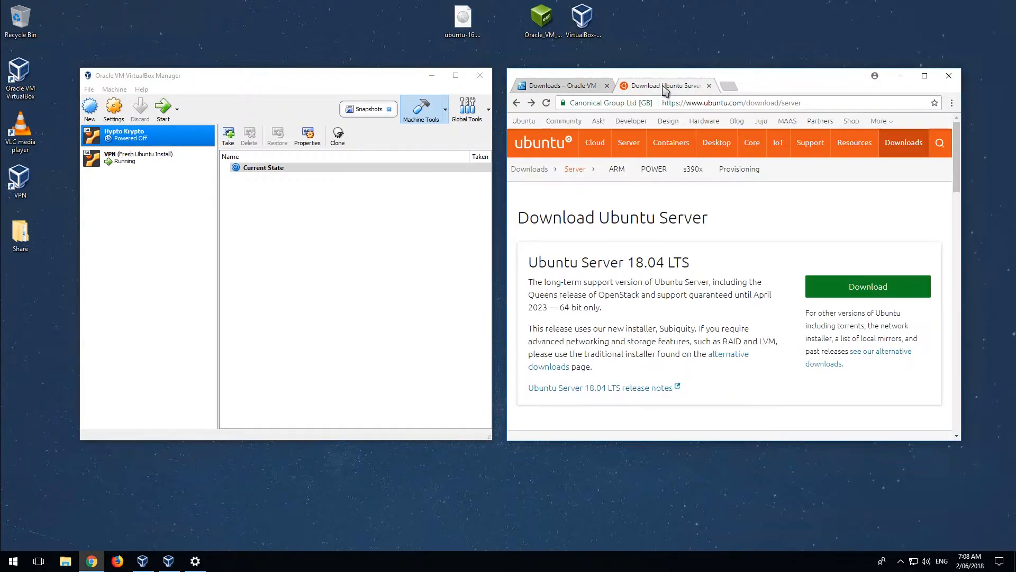
pyautogui.moveTo(519, 218); pyautogui.dragTo(712, 220)
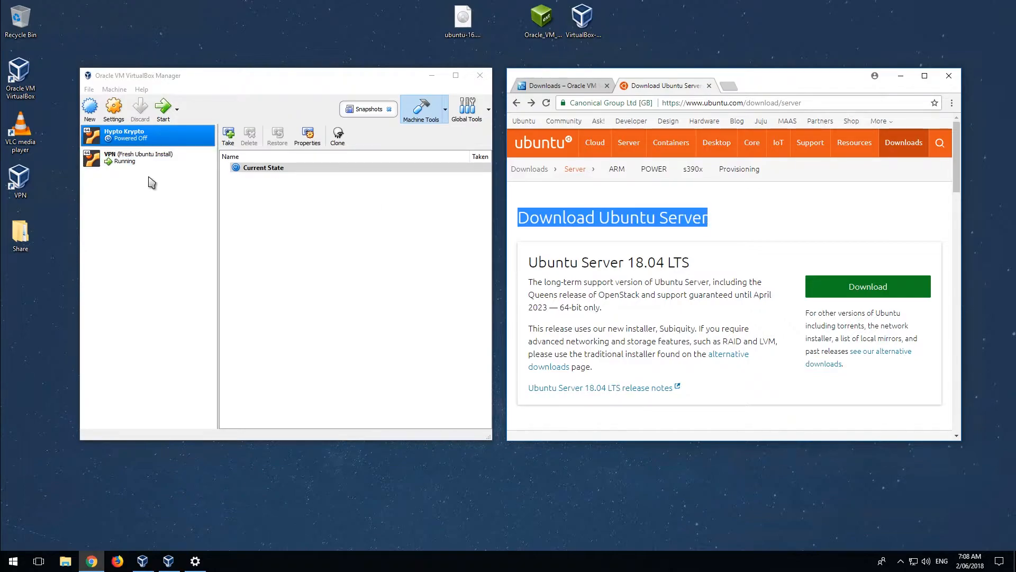
pyautogui.click(466, 21)
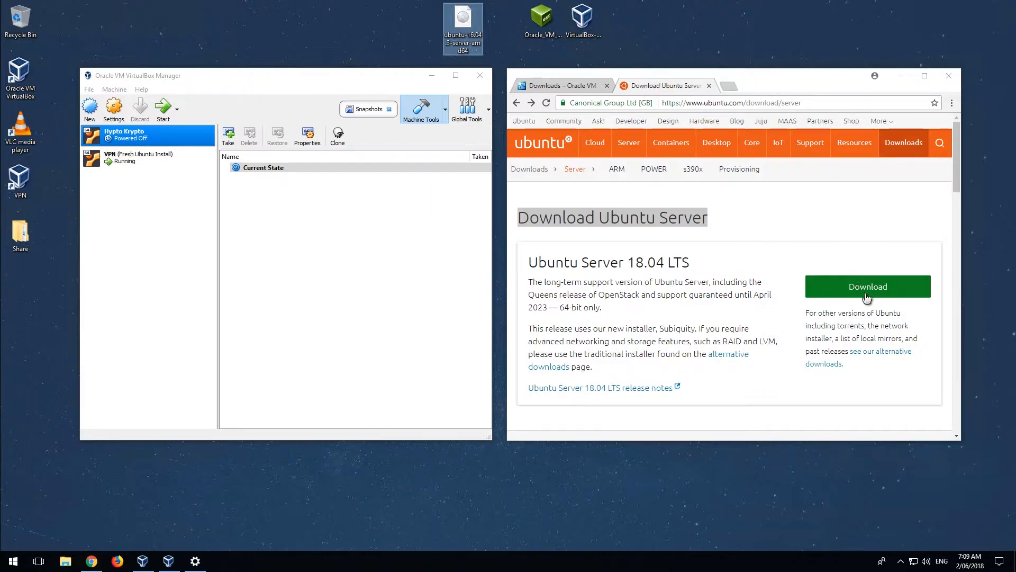
pyautogui.moveTo(744, 103); pyautogui.dragTo(666, 105)
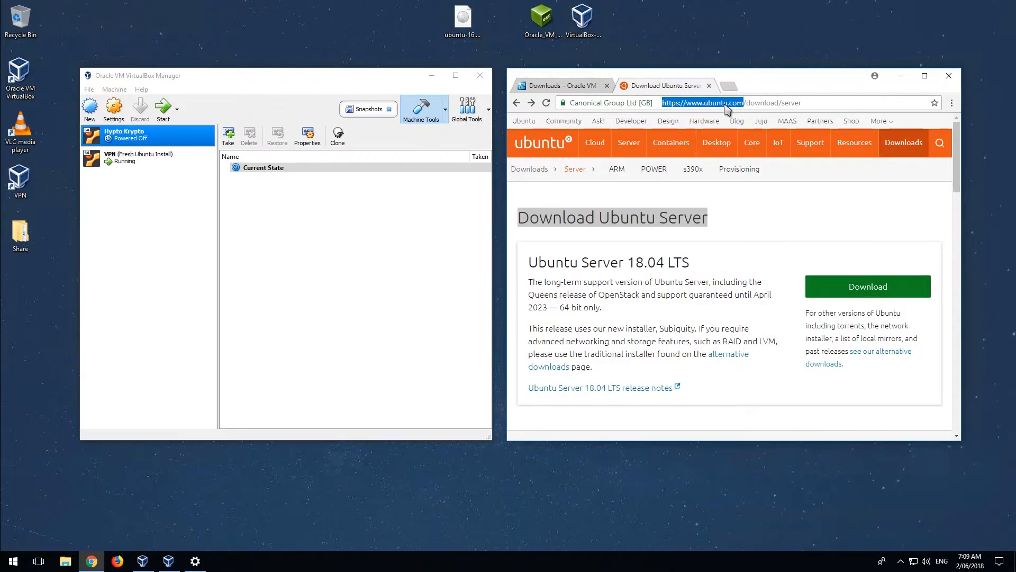
pyautogui.click(756, 233)
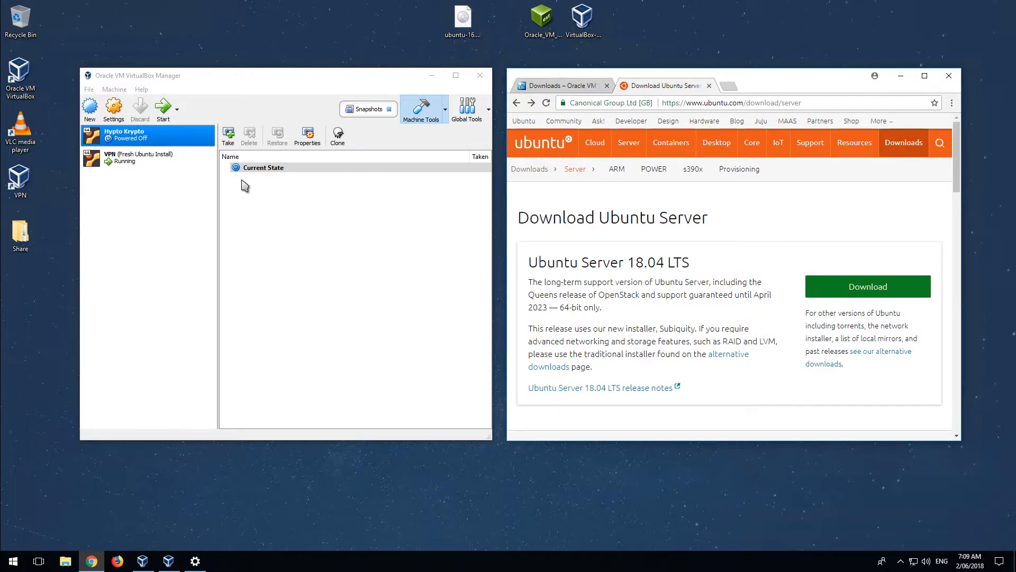
# Place the ubuntu-16.04.3-server-amd64 image beside the Extension Pack icon on the desktop.
pyautogui.click(149, 204)
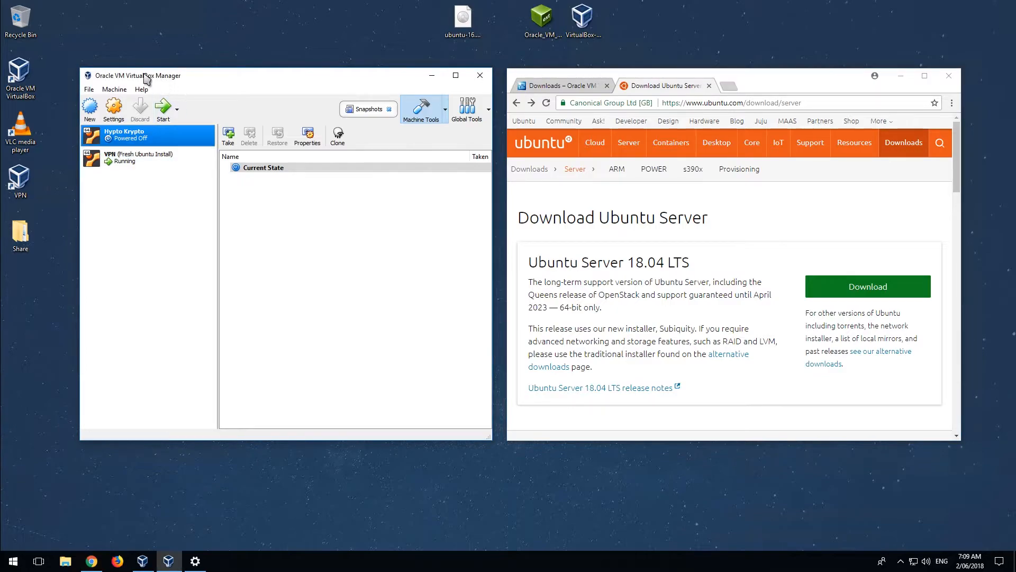
pyautogui.moveTo(463, 23); pyautogui.dragTo(504, 22)
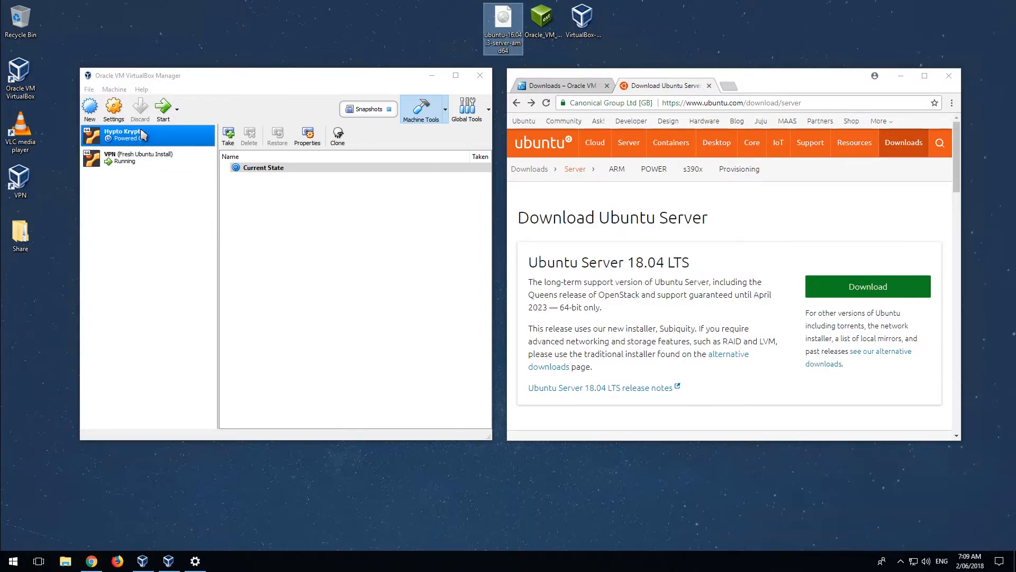
pyautogui.click(129, 221)
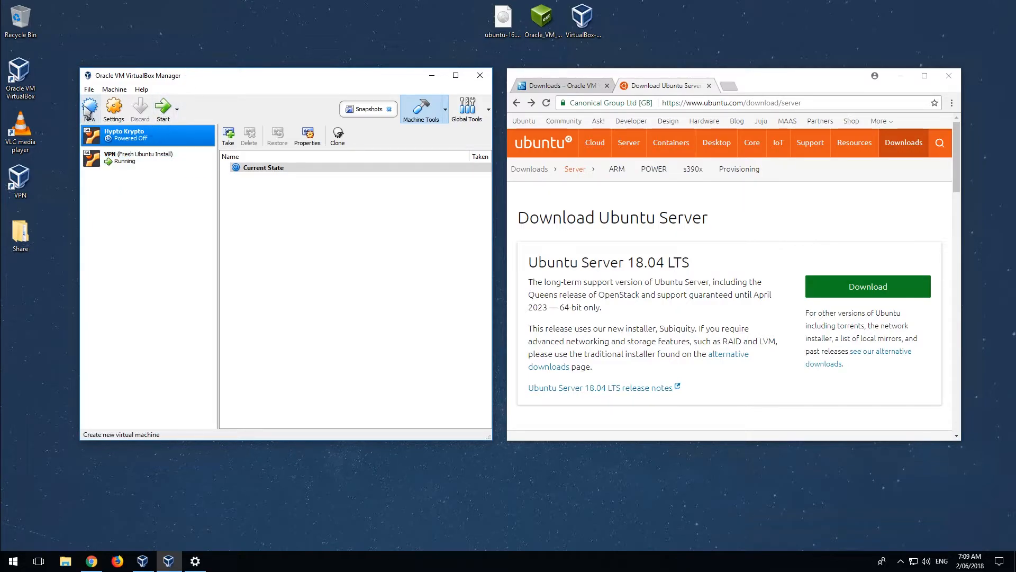
# Start a new virtual machine named VPN2 with type Linux and version Ubuntu (64-bit).
pyautogui.click(90, 108)
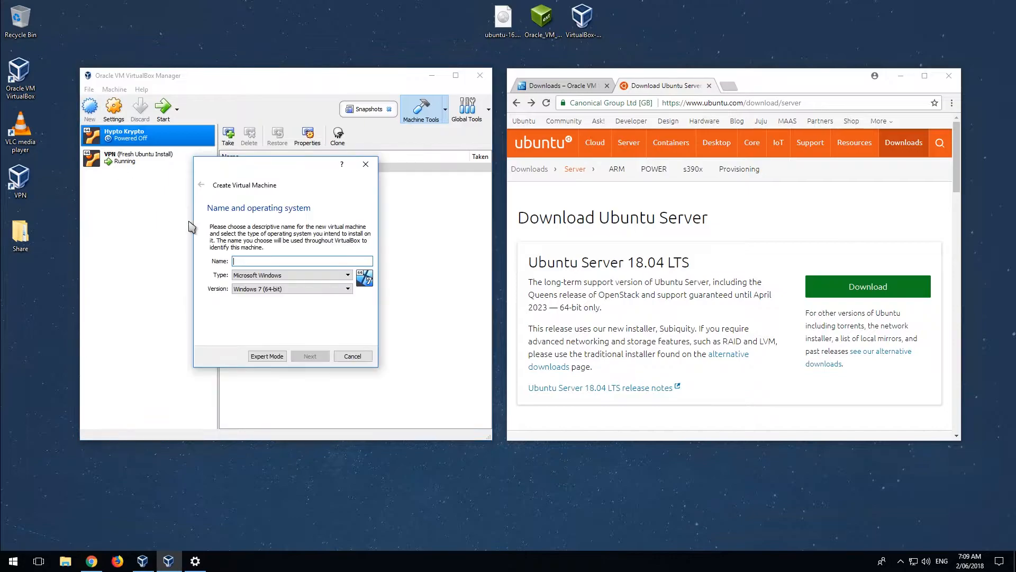
pyautogui.write('VPN2')
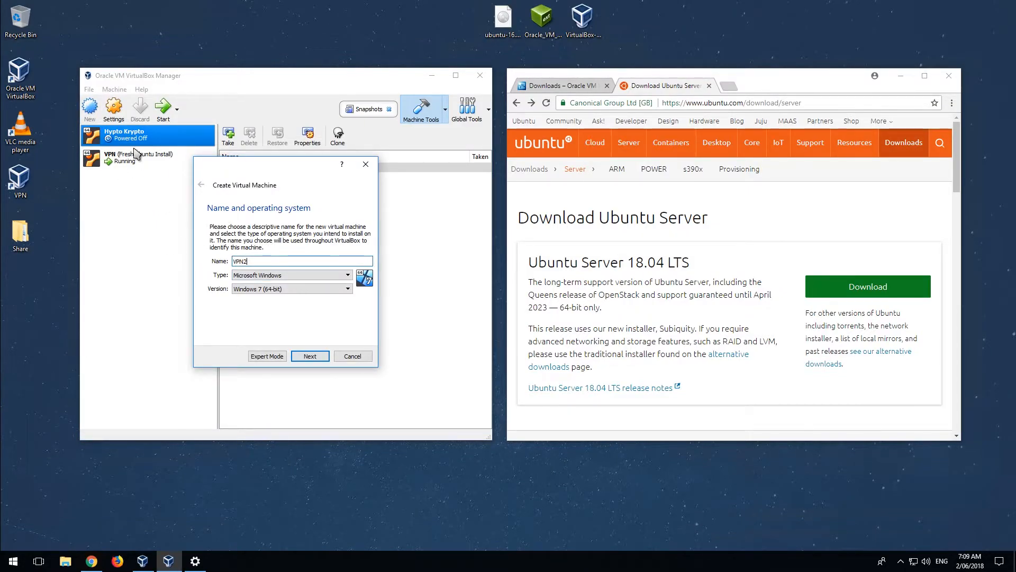
pyautogui.click(348, 276)
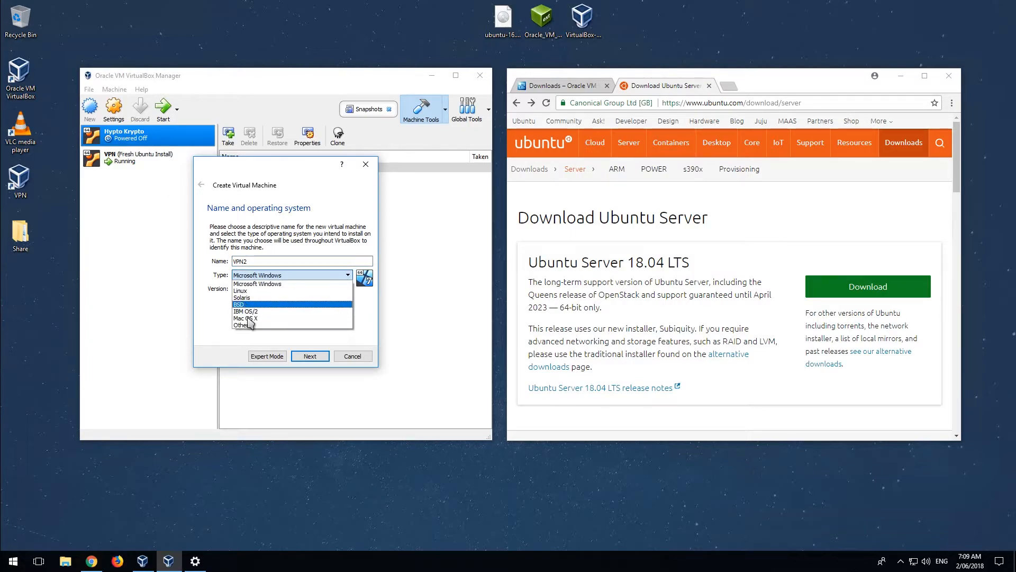
pyautogui.click(242, 290)
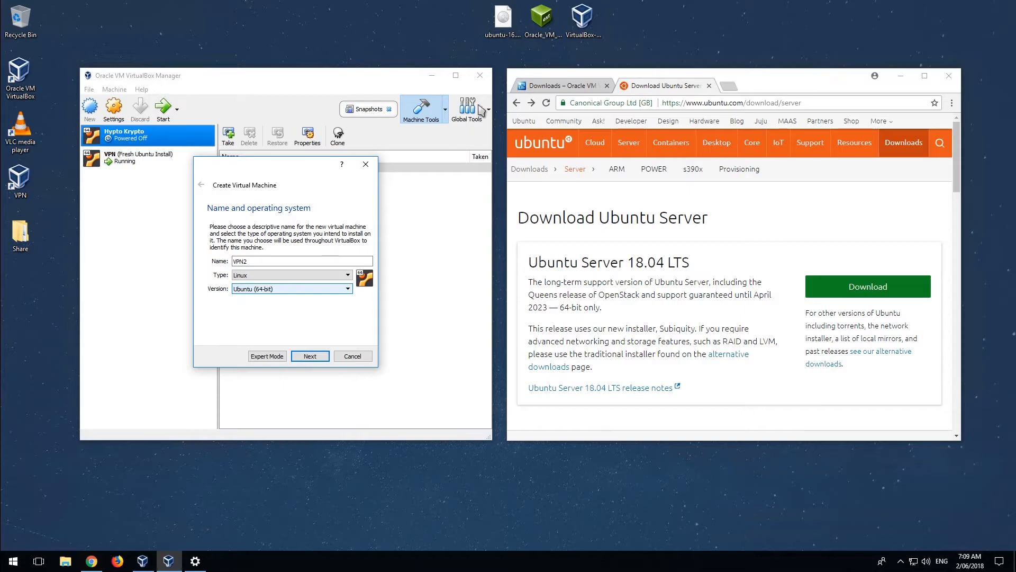
pyautogui.click(504, 24)
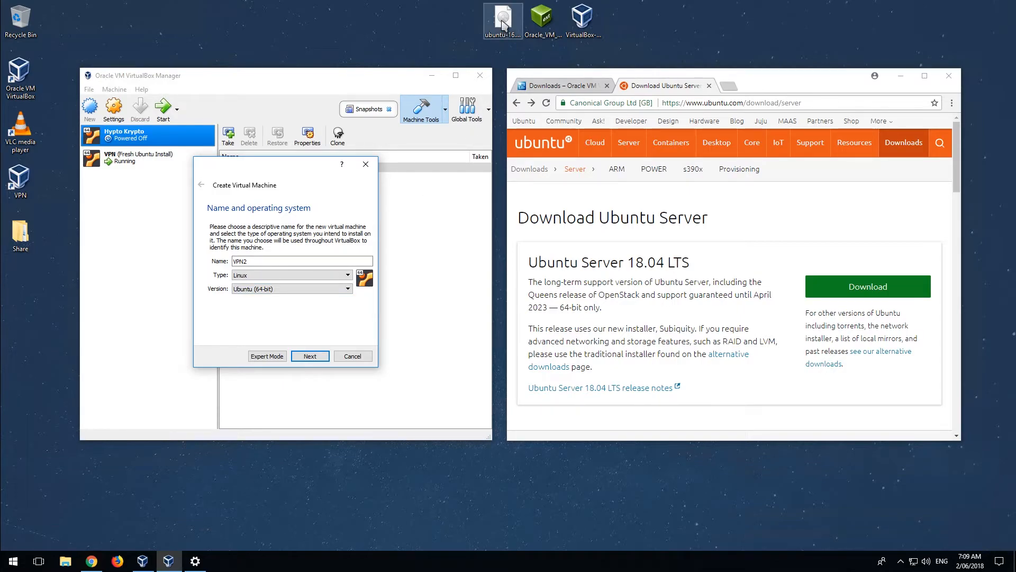
pyautogui.click(310, 356)
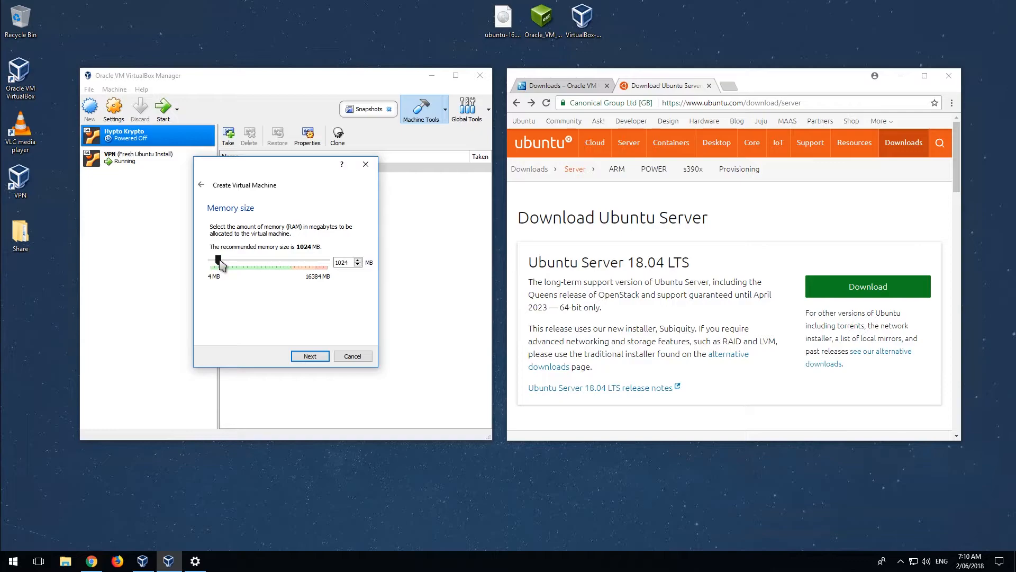
# Set the new virtual machine's memory size to 2048 MB.
pyautogui.moveTo(344, 261); pyautogui.dragTo(324, 265)
pyautogui.write('2048')
pyautogui.click(310, 357)
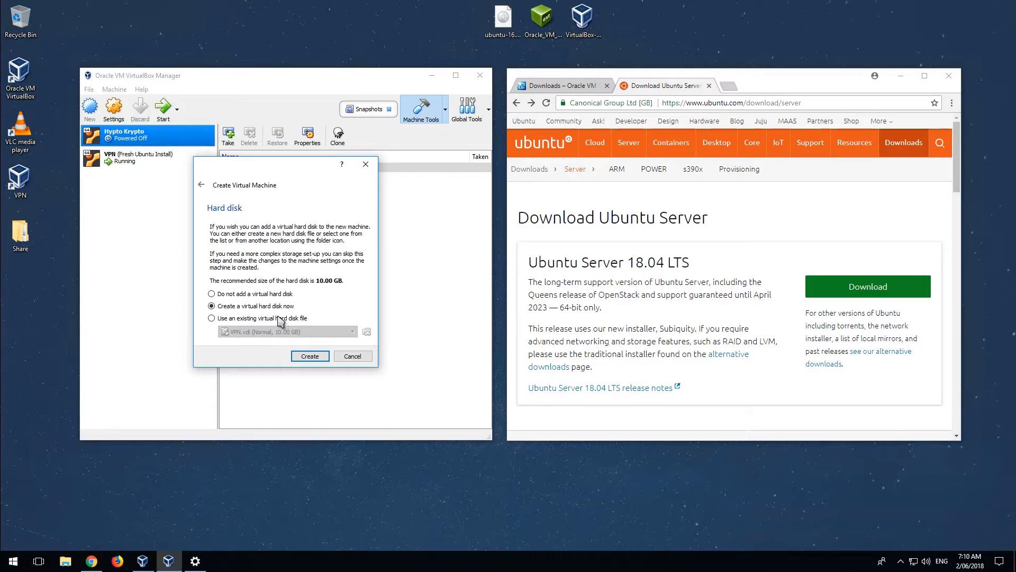
# Create a new VDI virtual hard disk named VPN2 with fixed size storage of 20 GB.
pyautogui.click(311, 357)
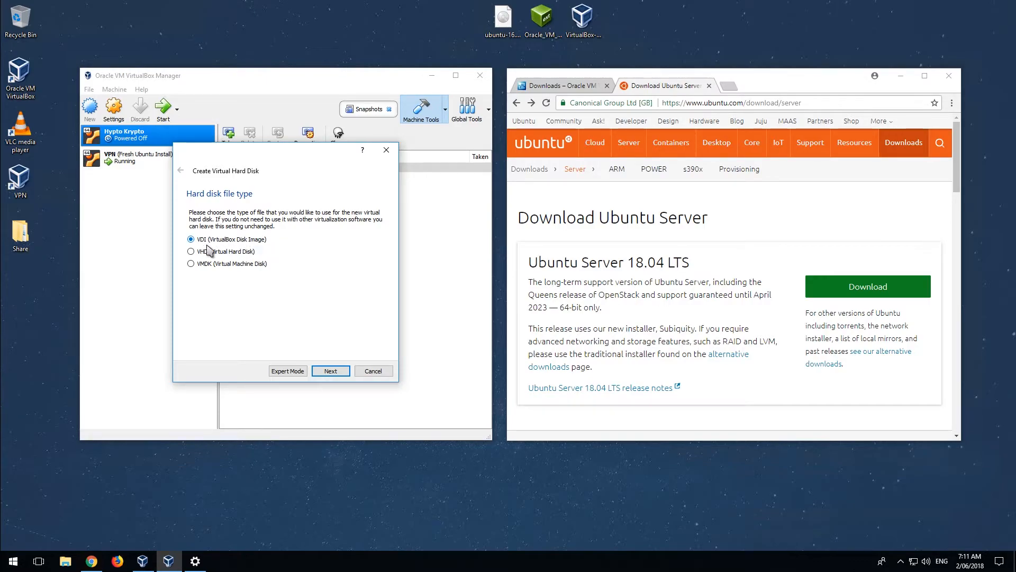
pyautogui.click(328, 369)
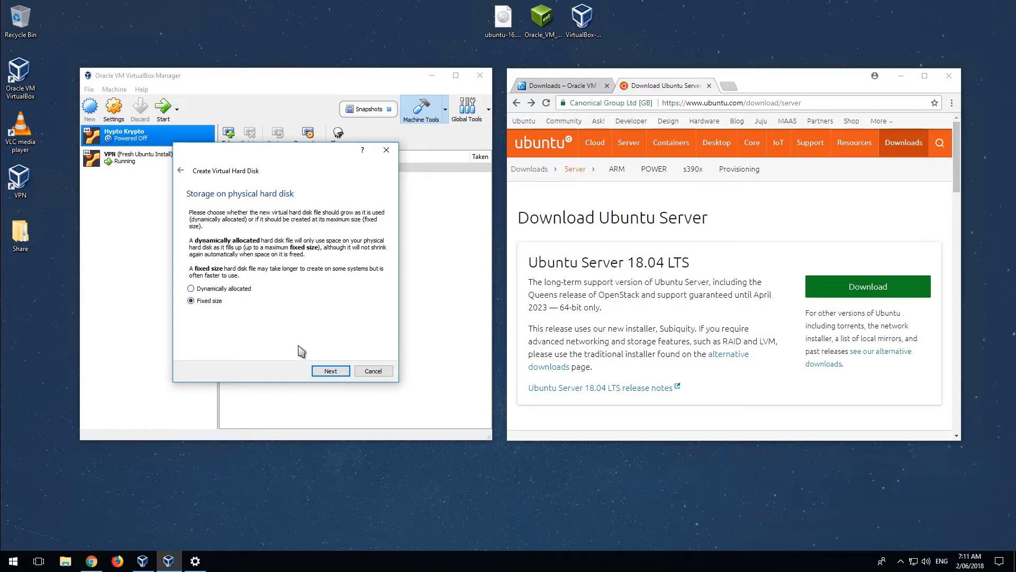
pyautogui.click(329, 372)
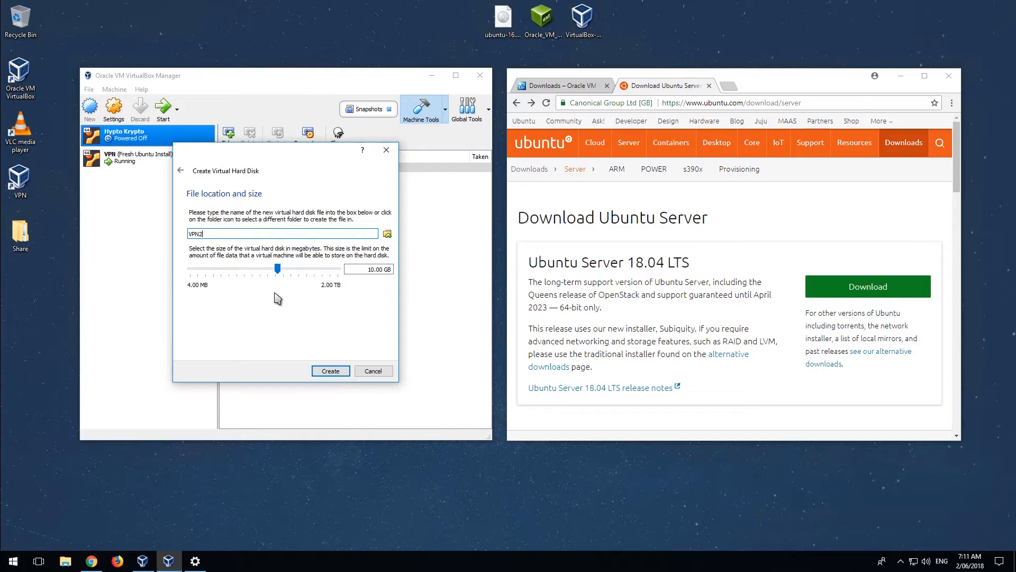
pyautogui.click(373, 271)
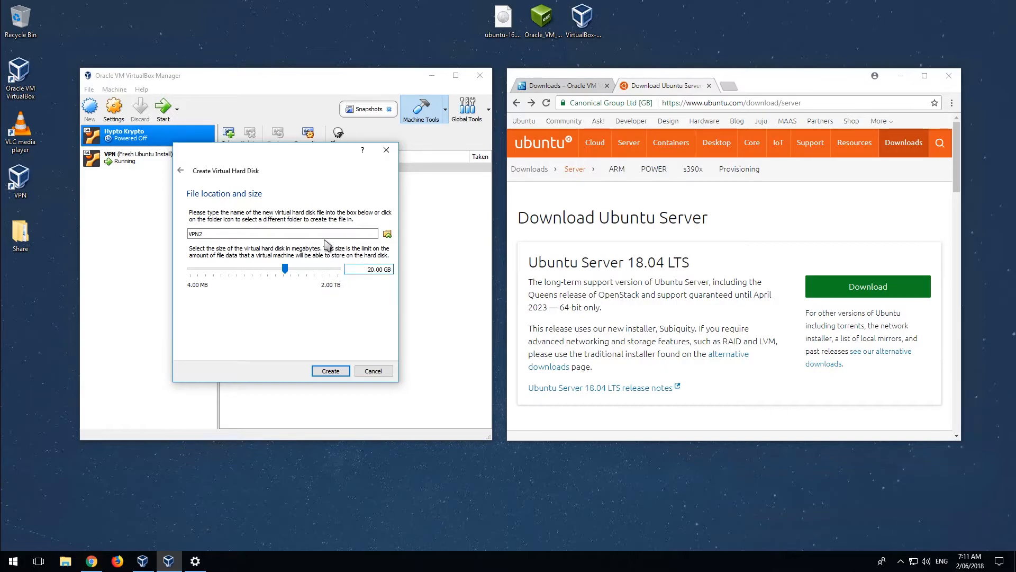
pyautogui.click(328, 372)
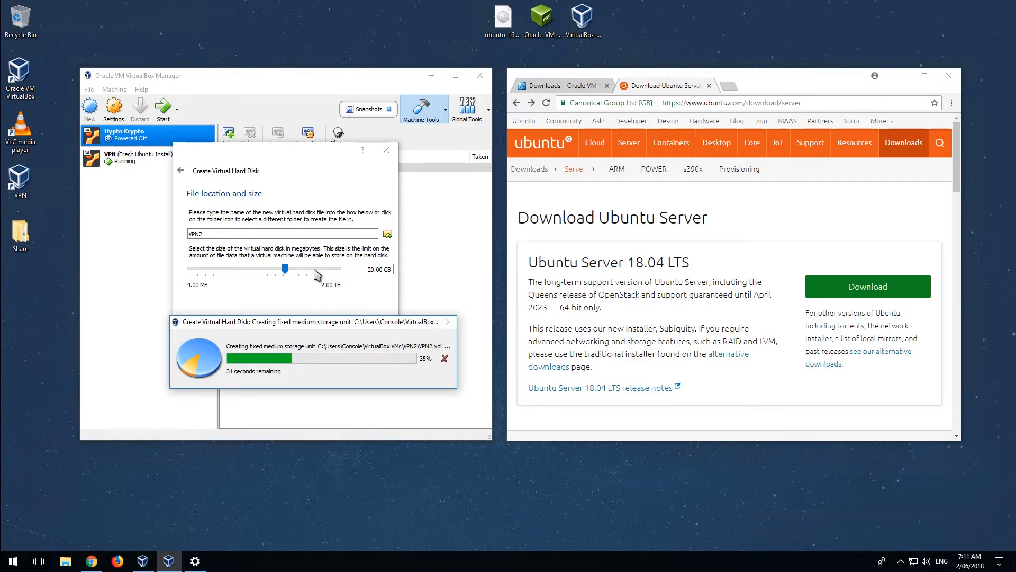
# Open the Windows network adapter list, minimise Settings, and move the Network Connections window clear of the disk creation progress.
pyautogui.rightClick(913, 561)
pyautogui.click(916, 549)
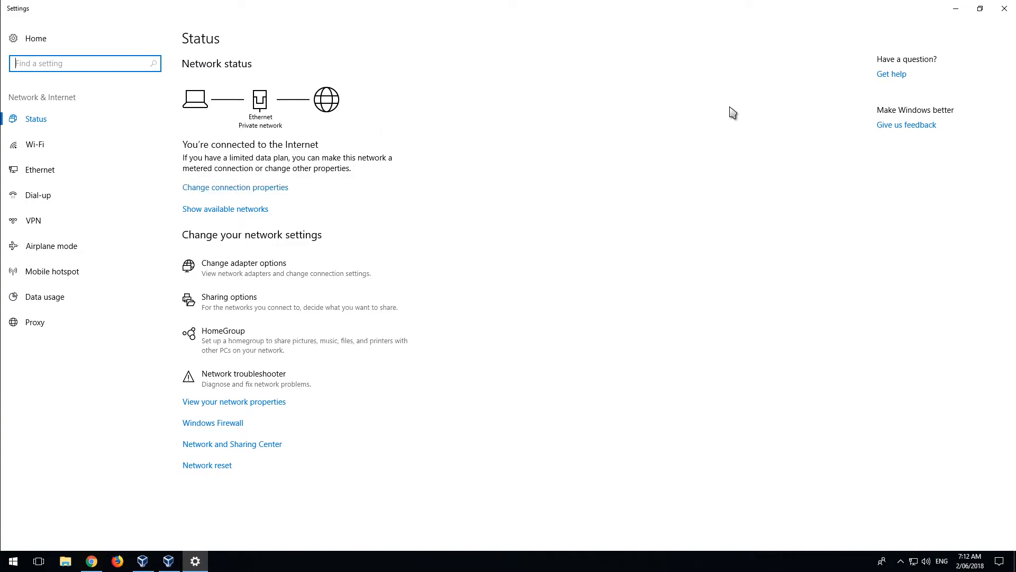
pyautogui.click(48, 177)
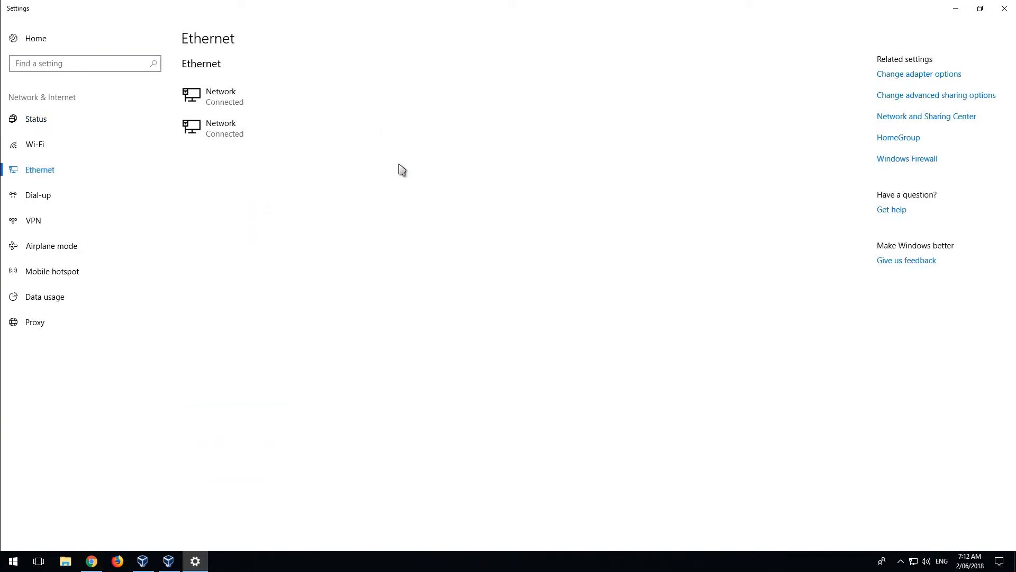
pyautogui.click(904, 79)
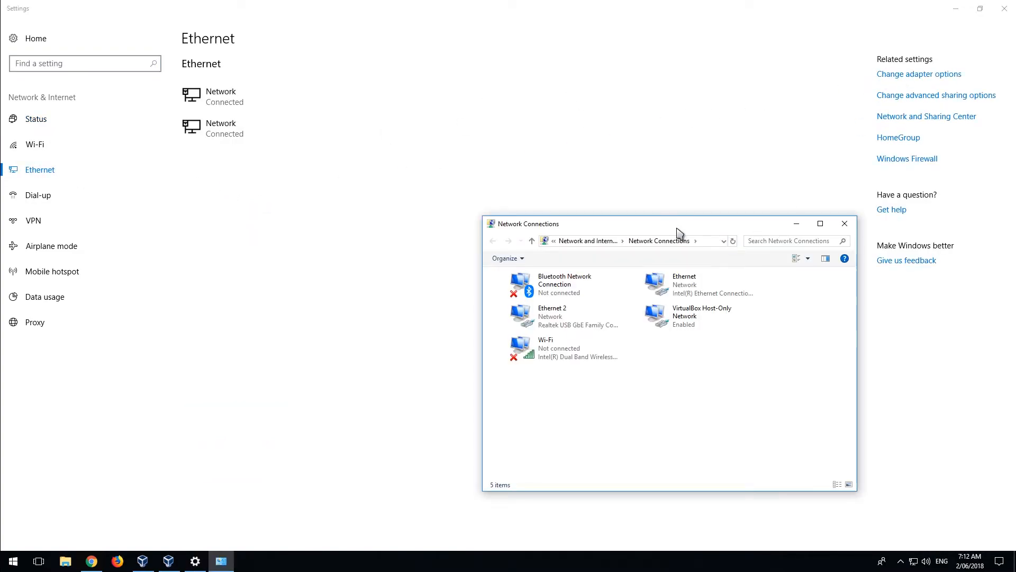
pyautogui.click(952, 9)
pyautogui.click(952, 9)
pyautogui.moveTo(601, 231); pyautogui.dragTo(691, 198)
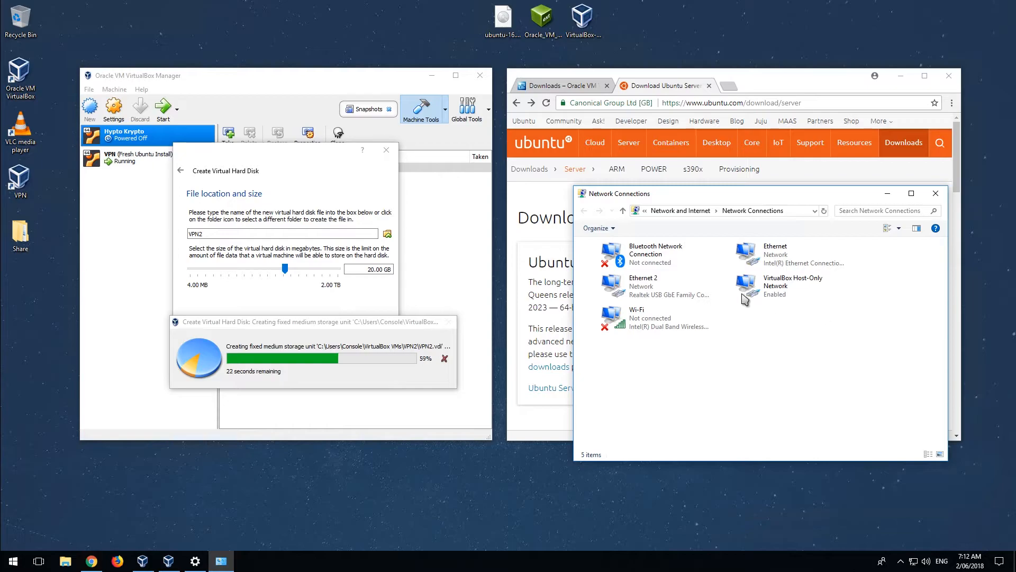
pyautogui.click(771, 279)
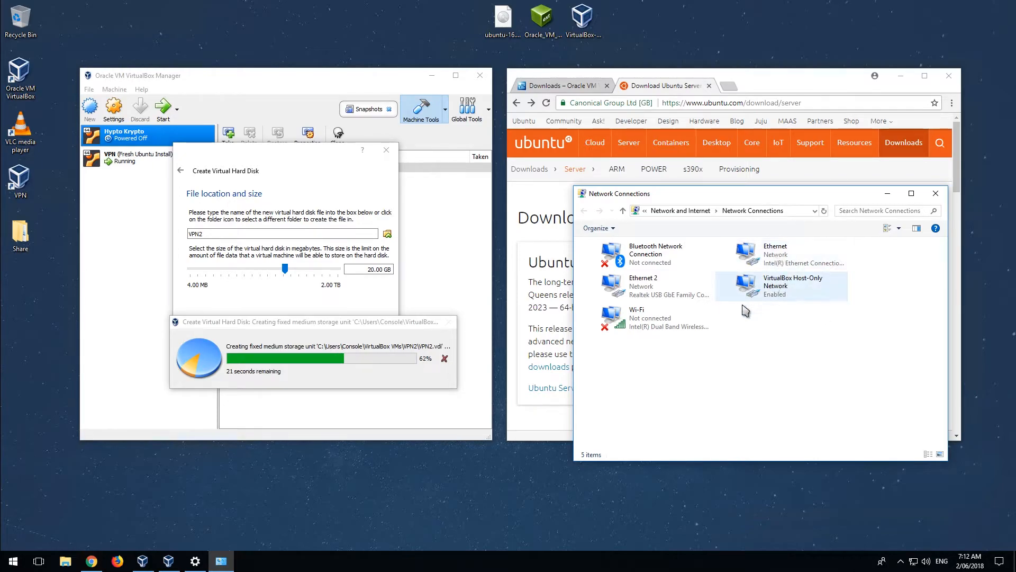
# Compare the Ethernet and Ethernet 2 adapters in the host's network connections list.
pyautogui.click(658, 296)
pyautogui.click(650, 288)
pyautogui.click(760, 258)
pyautogui.click(665, 295)
pyautogui.click(761, 262)
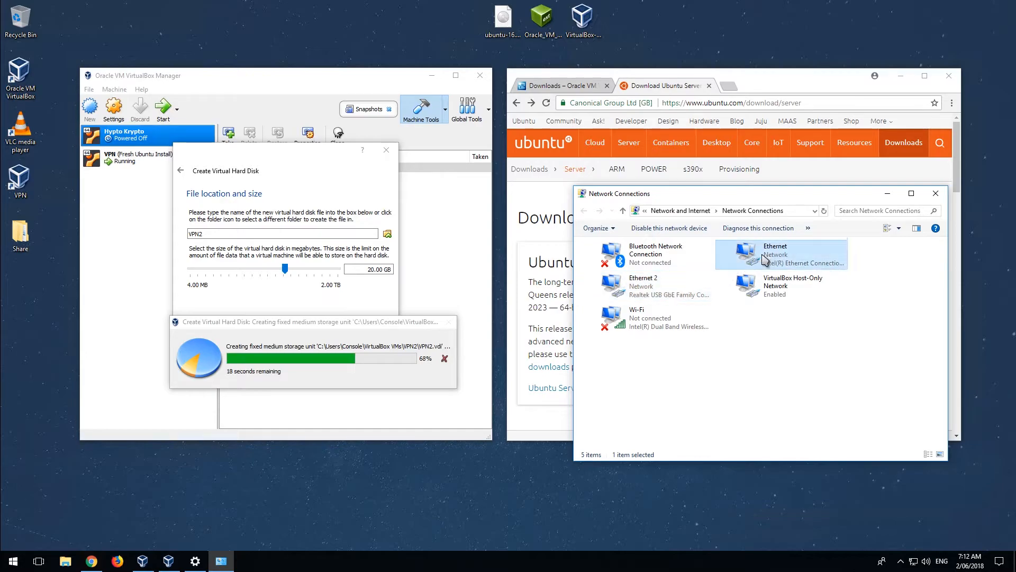
pyautogui.click(688, 293)
pyautogui.click(778, 260)
pyautogui.click(644, 285)
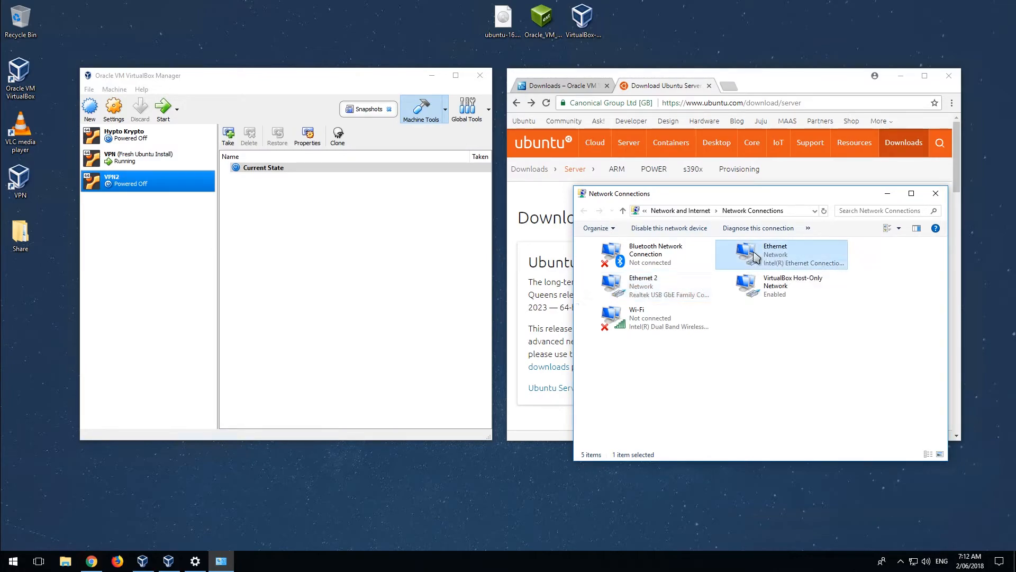
pyautogui.click(771, 268)
pyautogui.click(645, 288)
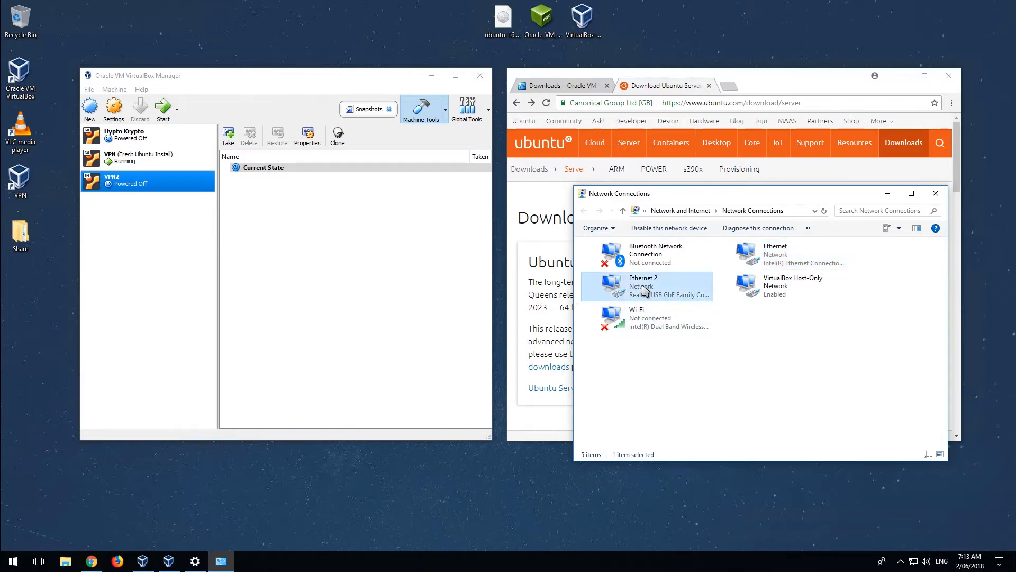
pyautogui.click(776, 264)
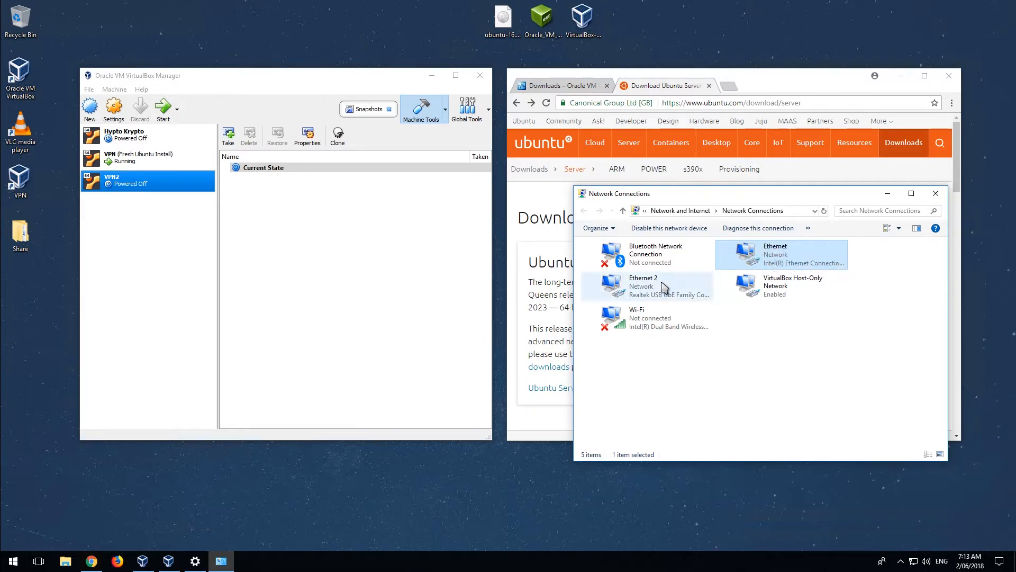
pyautogui.click(662, 290)
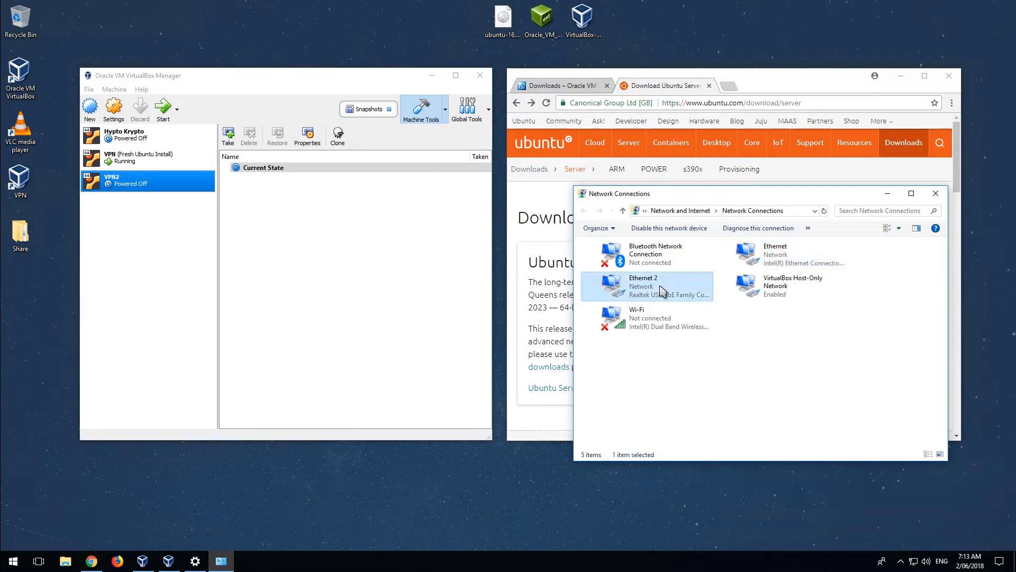
pyautogui.click(750, 256)
pyautogui.click(668, 288)
pyautogui.click(748, 255)
pyautogui.click(707, 281)
# Minimise the Network Connections and browser windows and move VirtualBox Manager to the middle of the desktop.
pyautogui.click(143, 236)
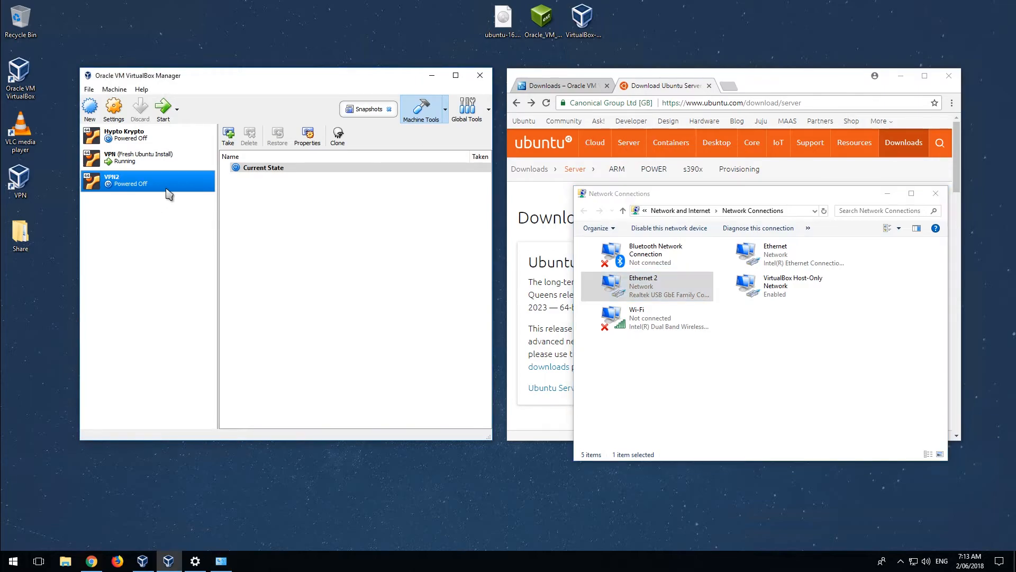
pyautogui.click(936, 194)
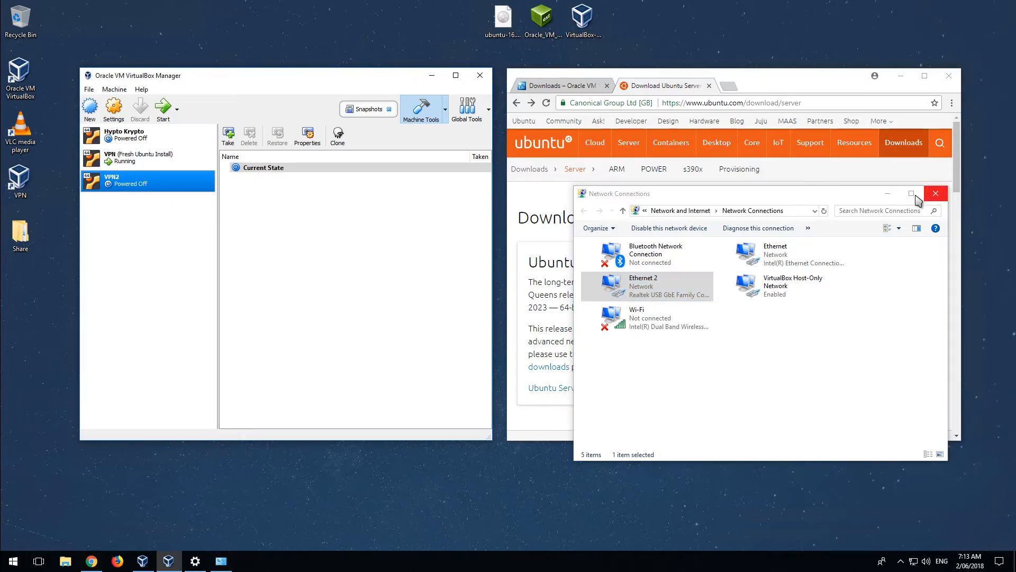
pyautogui.click(900, 76)
pyautogui.moveTo(384, 78); pyautogui.dragTo(648, 113)
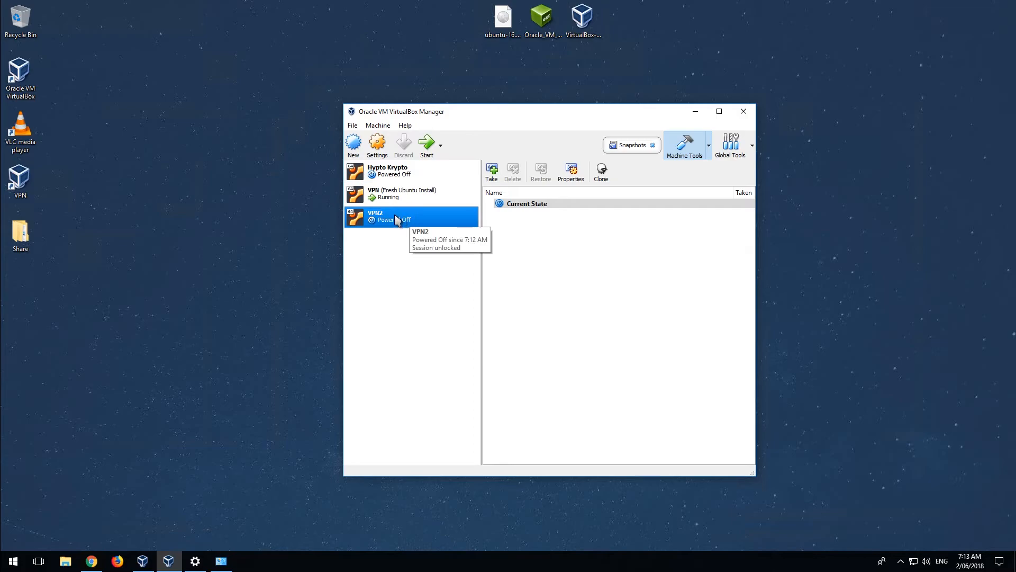
# In VPN2's settings, review the motherboard and processor options and attach the ubuntu-16.04.3-server-amd64 disc image to the IDE controller as an optical drive.
pyautogui.rightClick(395, 215)
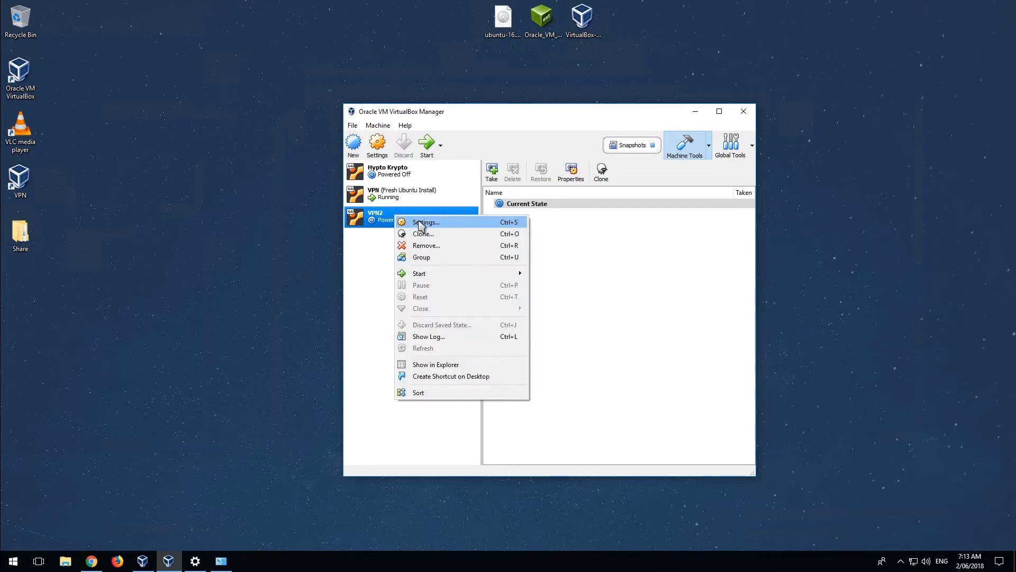
pyautogui.click(421, 224)
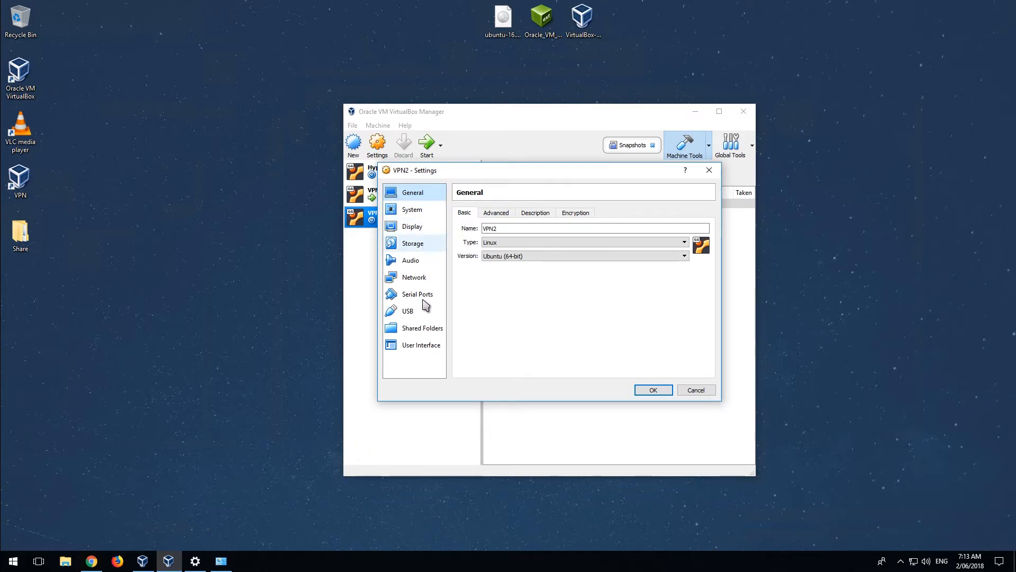
pyautogui.click(415, 212)
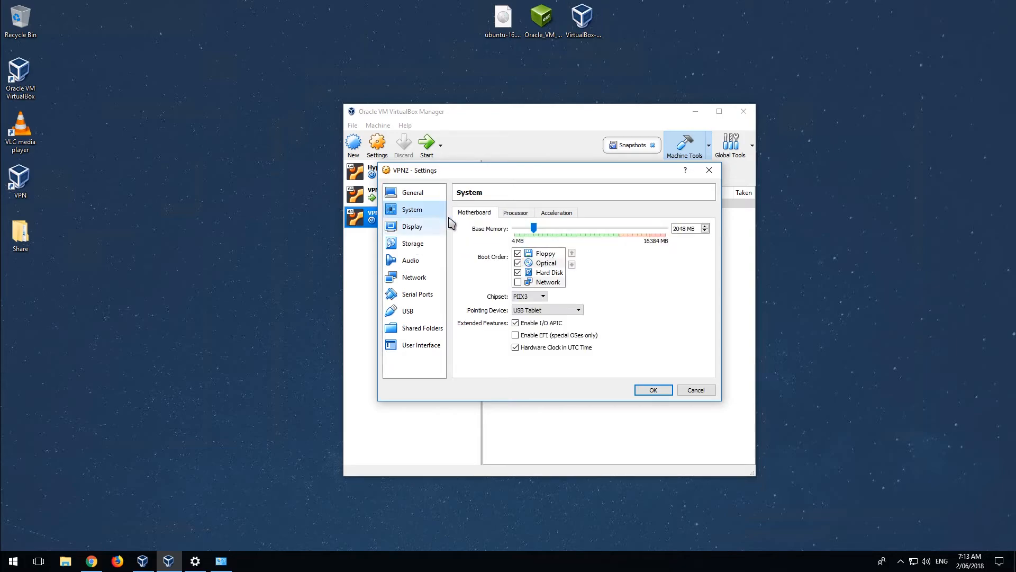
pyautogui.click(520, 219)
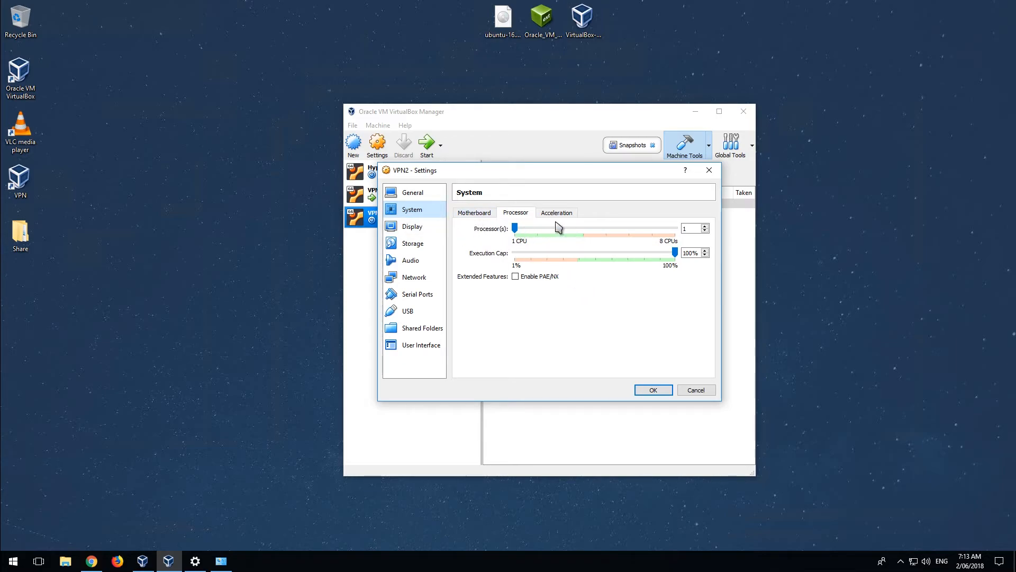
pyautogui.click(416, 248)
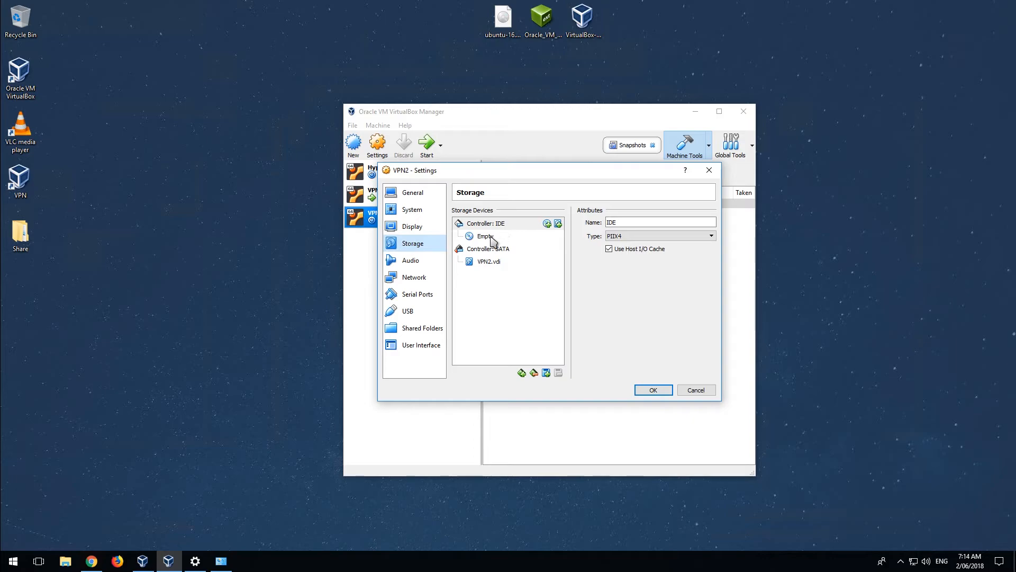
pyautogui.click(547, 223)
pyautogui.click(555, 320)
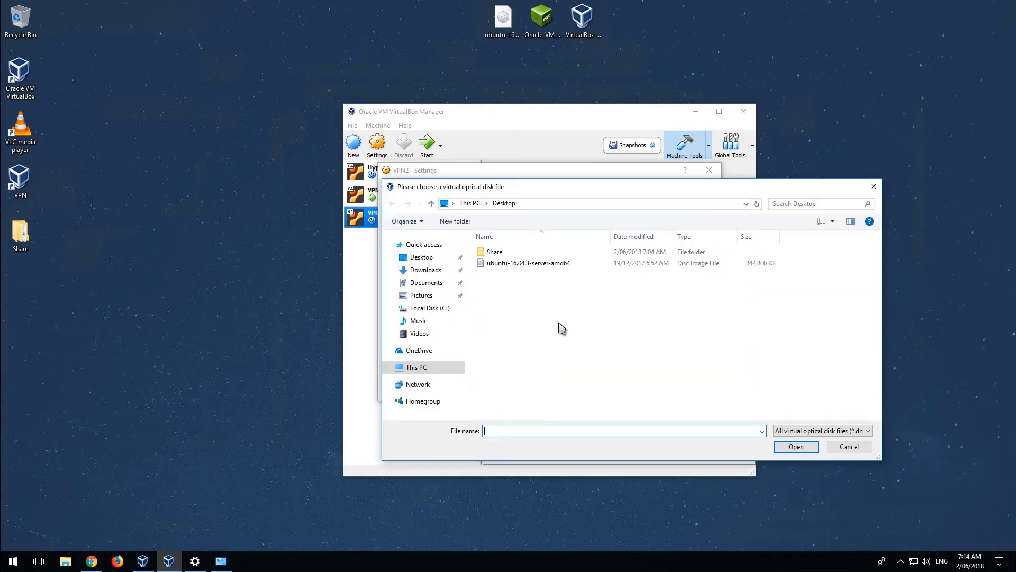
pyautogui.doubleClick(506, 264)
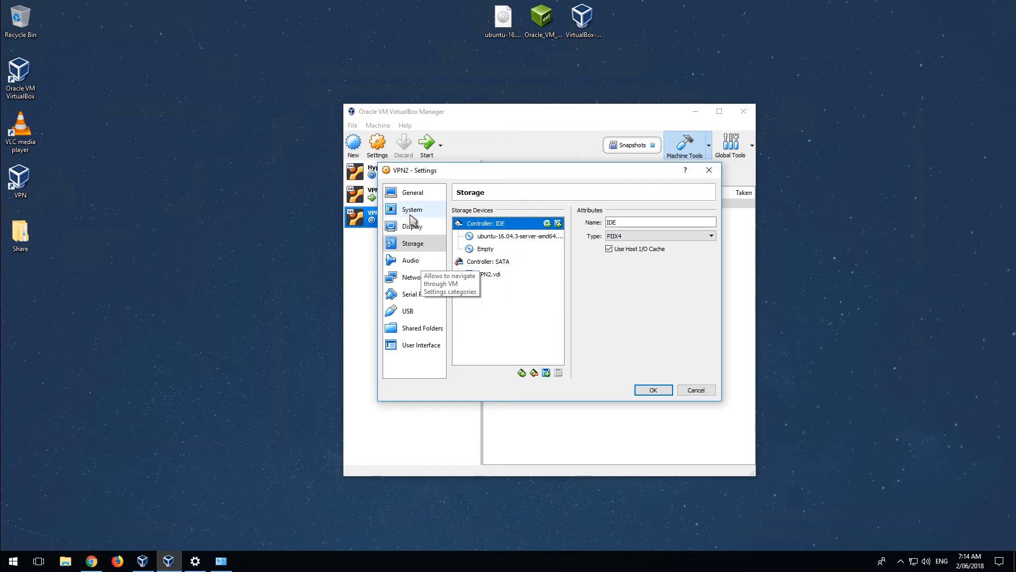
# Try Internal Network and Bridged Adapter as the attachment for VPN2's network Adapter 1 and look through the host adapters available for bridging.
pyautogui.click(415, 278)
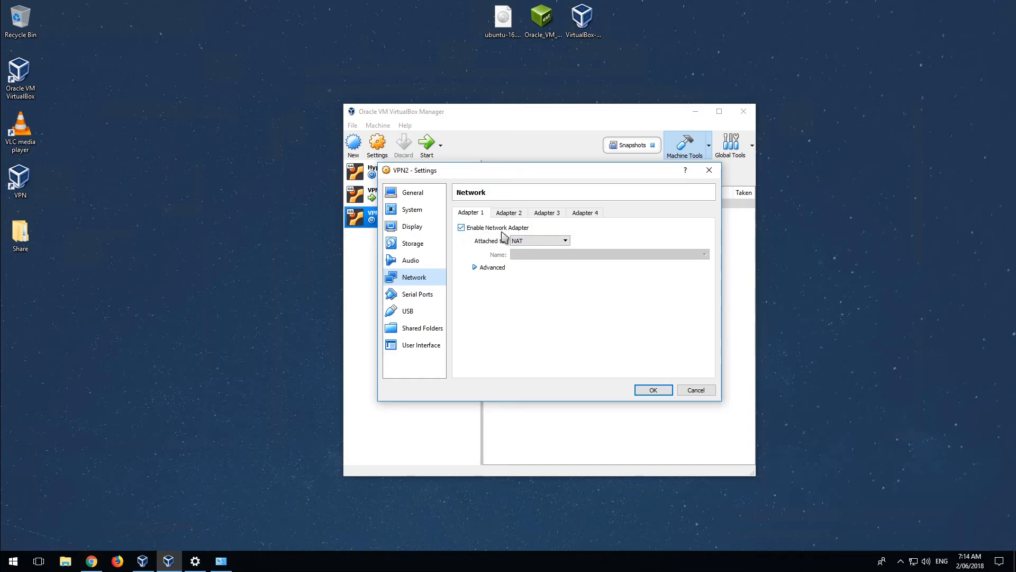
pyautogui.click(524, 242)
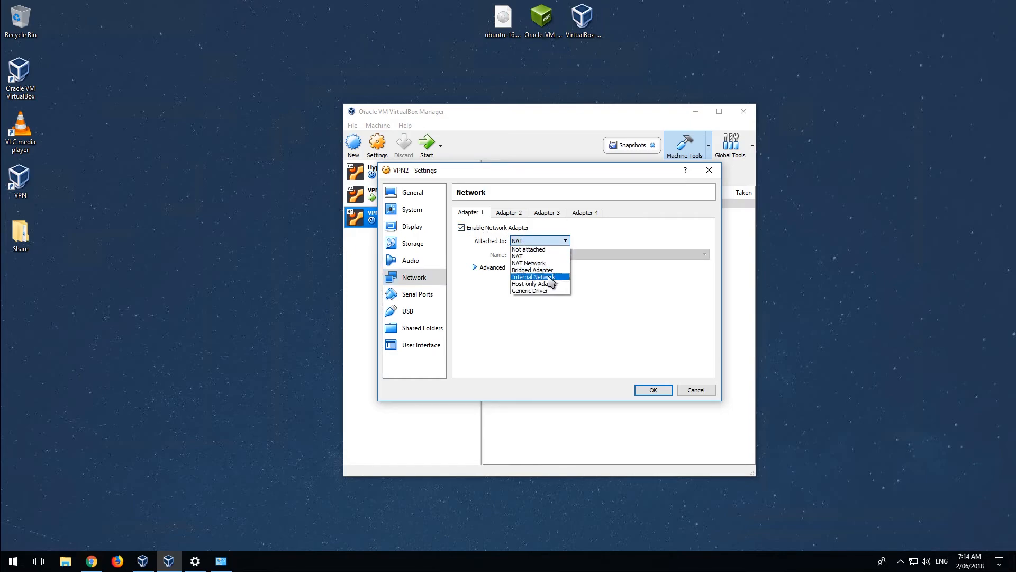
pyautogui.click(549, 278)
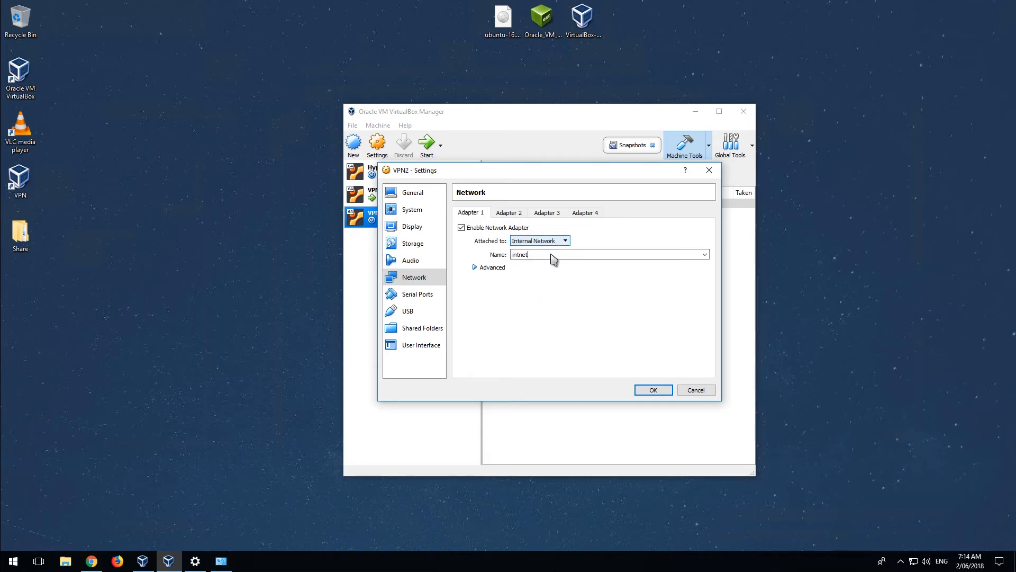
pyautogui.click(561, 242)
pyautogui.click(549, 268)
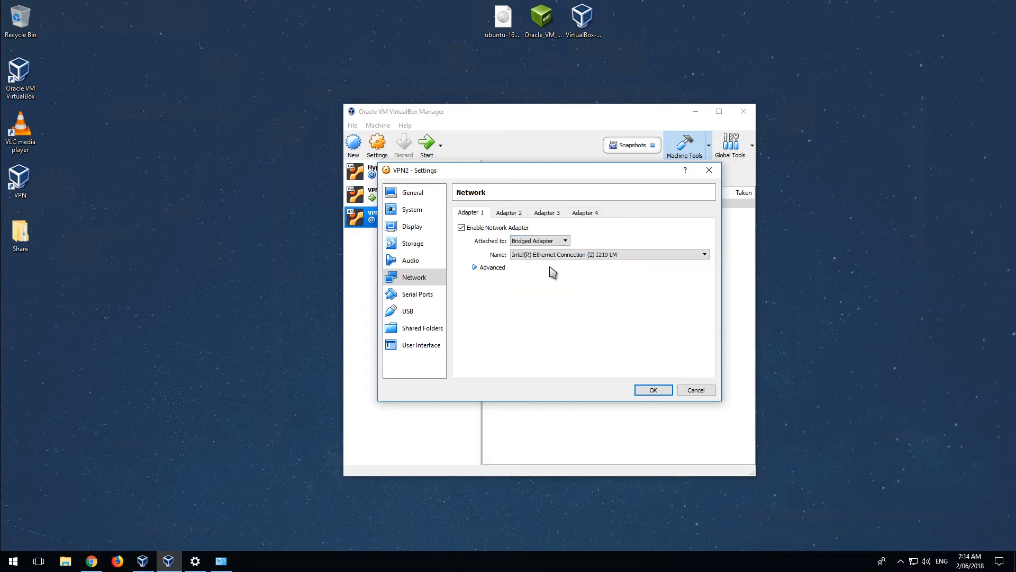
pyautogui.click(582, 258)
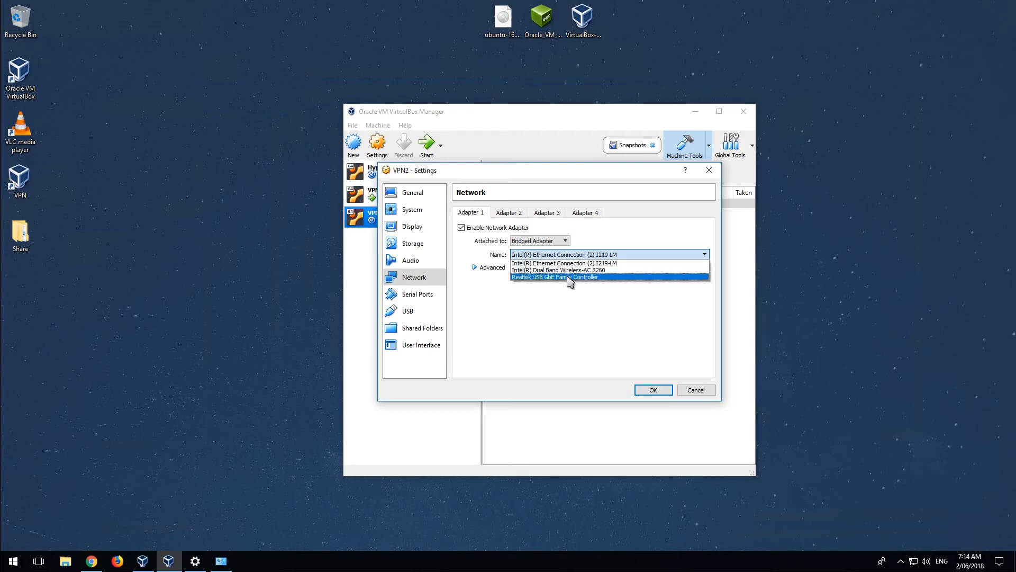
# Attach VPN2's network Adapter 1 to NAT and save the machine's settings.
pyautogui.click(565, 241)
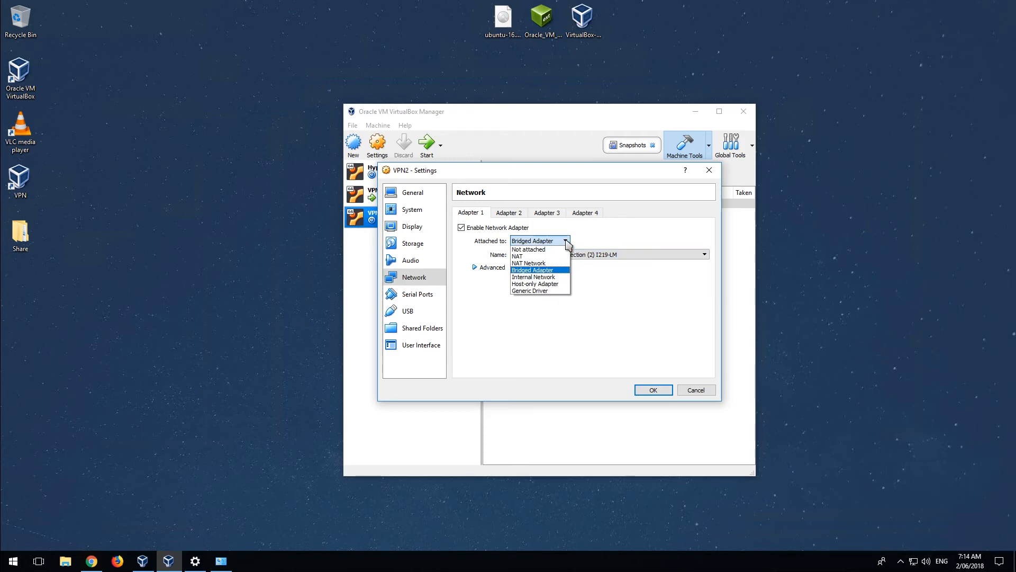
pyautogui.click(545, 257)
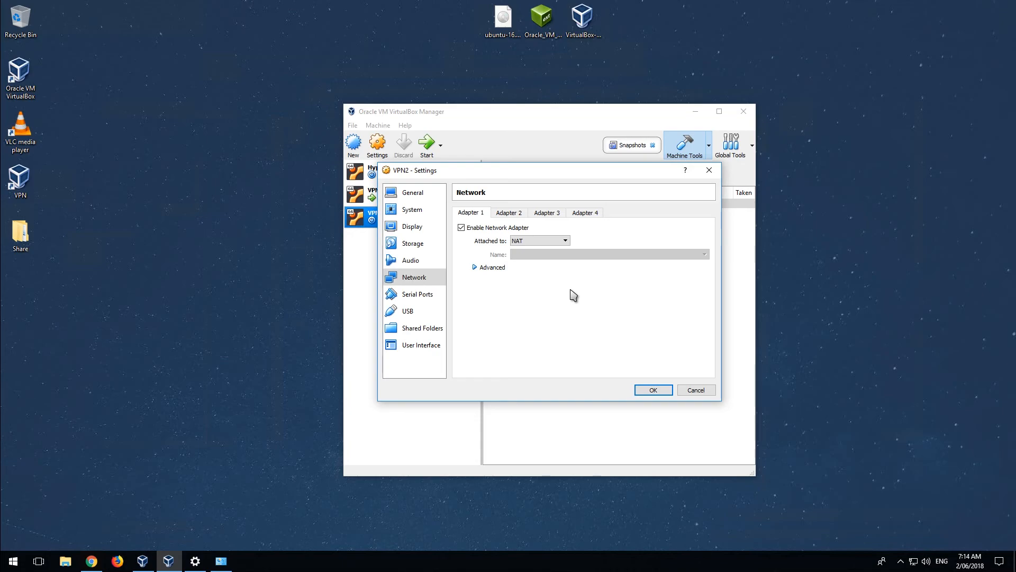
pyautogui.click(652, 391)
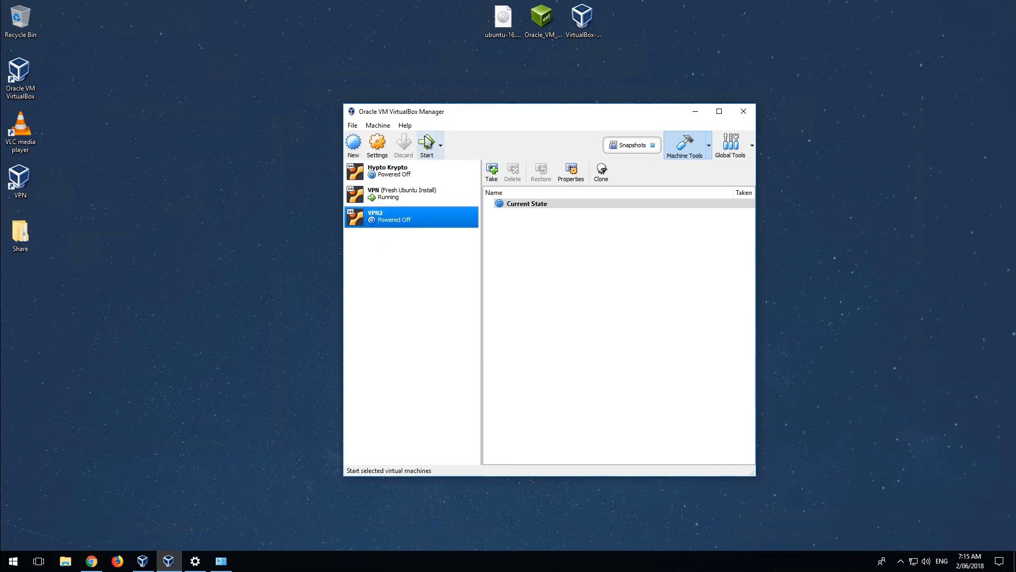
# Start the VPN2 virtual machine, dismiss the keyboard capture notice, and move its window clear of the VirtualBox Manager's centre.
pyautogui.click(427, 150)
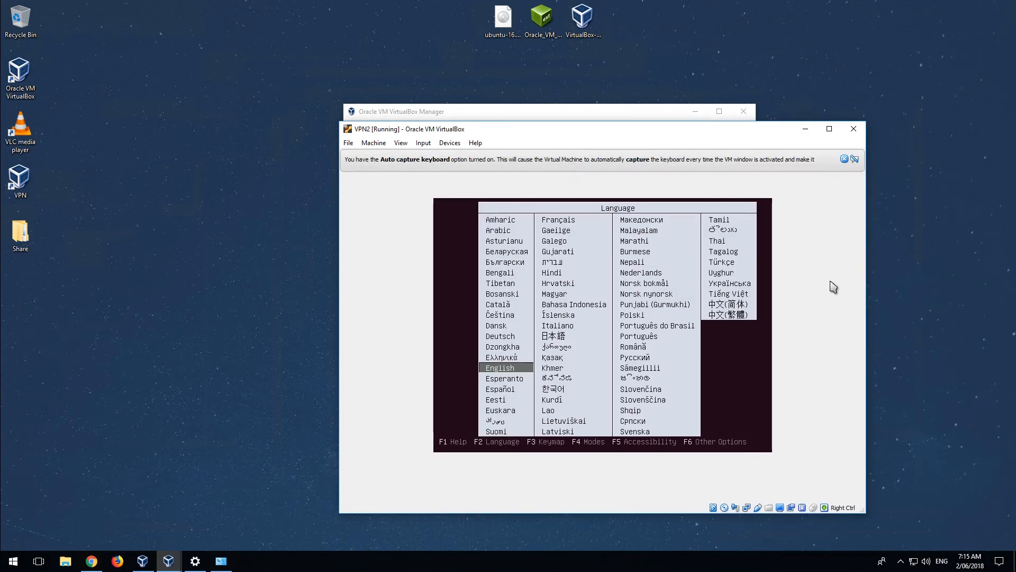
pyautogui.click(845, 160)
pyautogui.moveTo(736, 128); pyautogui.dragTo(605, 106)
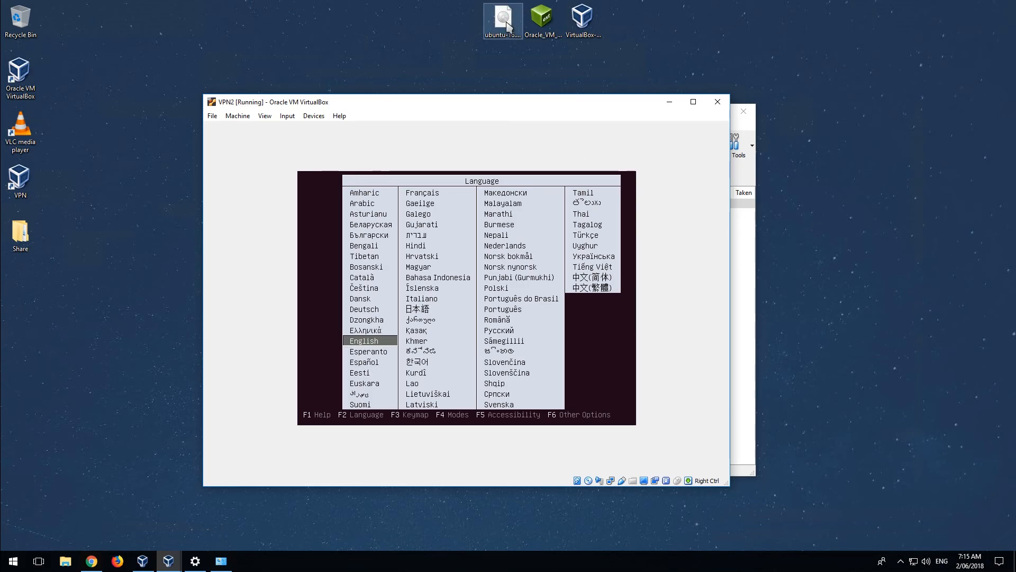
# Choose English as the Ubuntu installer's language and move the VPN2 window to the middle of the desktop.
pyautogui.press('Down')
pyautogui.press('Up')
pyautogui.press('Return')
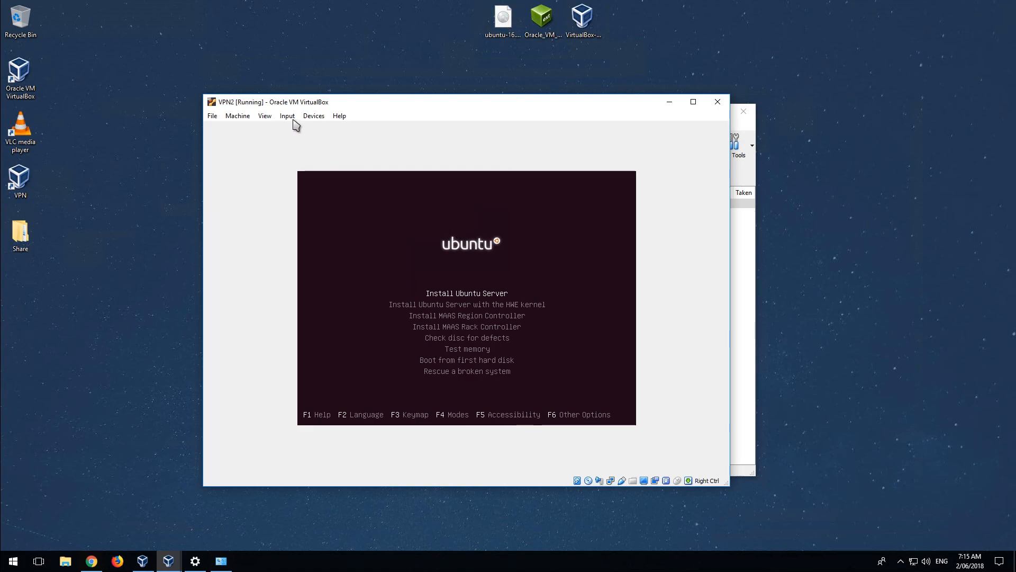
pyautogui.moveTo(319, 102); pyautogui.dragTo(421, 101)
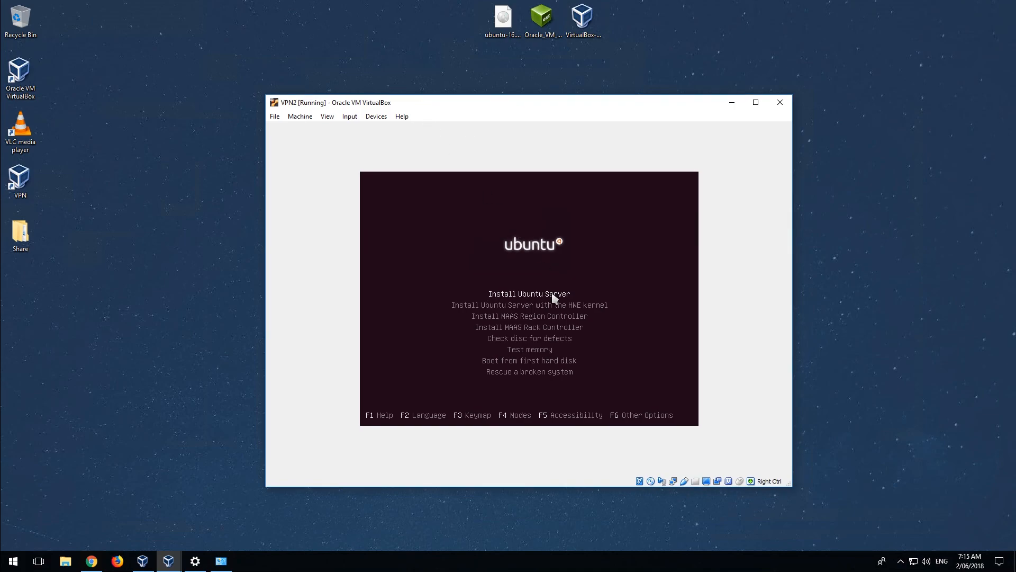